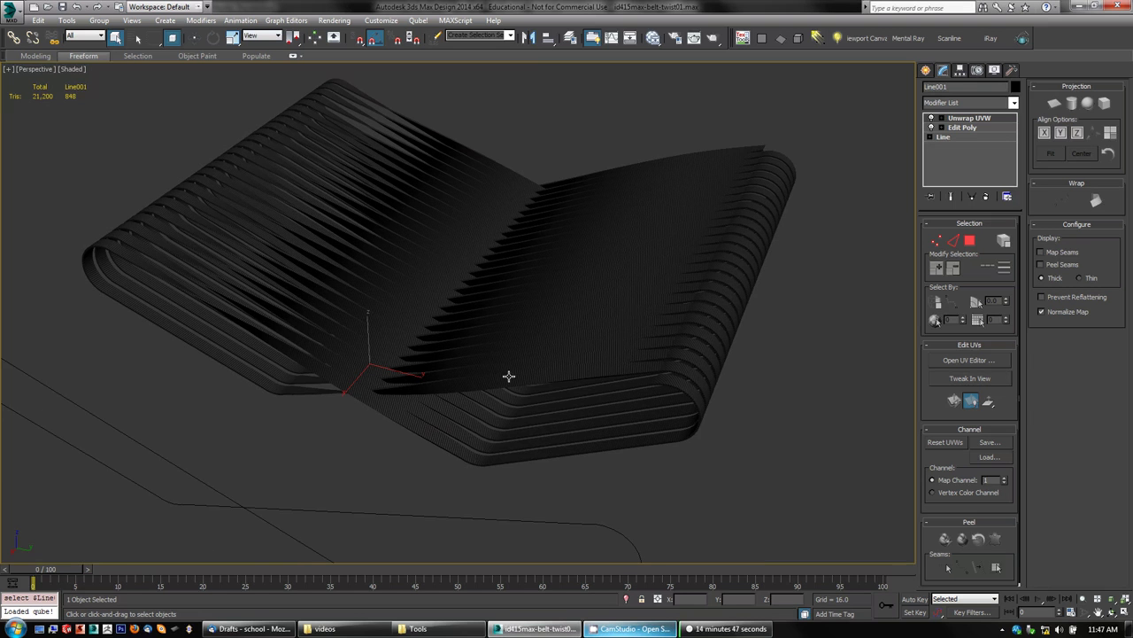
- Examine the twisted belt array and the separate outline curve in front of it from several angles
middle_click_drag(467, 387, 423, 331, "alt")
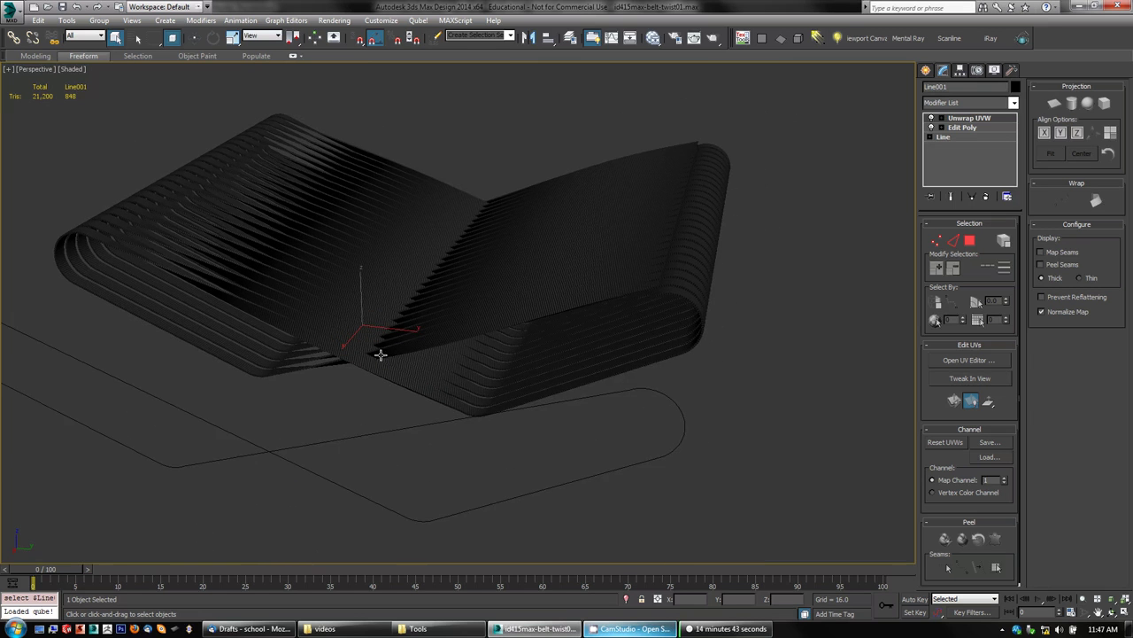
middle_click_drag(435, 375, 429, 414, "alt")
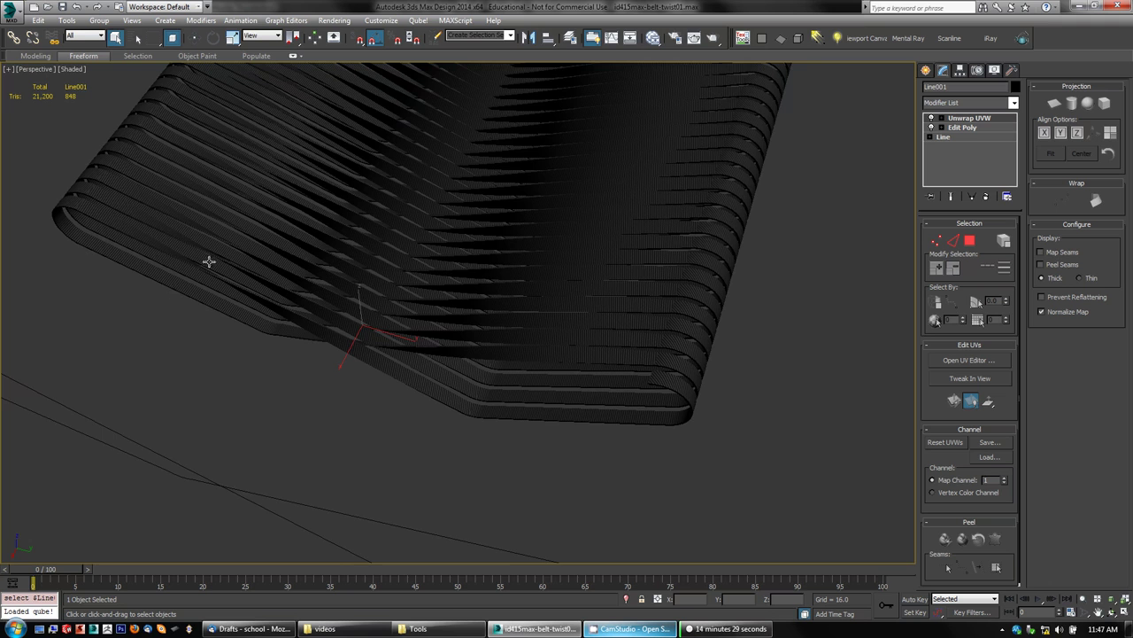
middle_click_drag(235, 351, 145, 304, "alt")
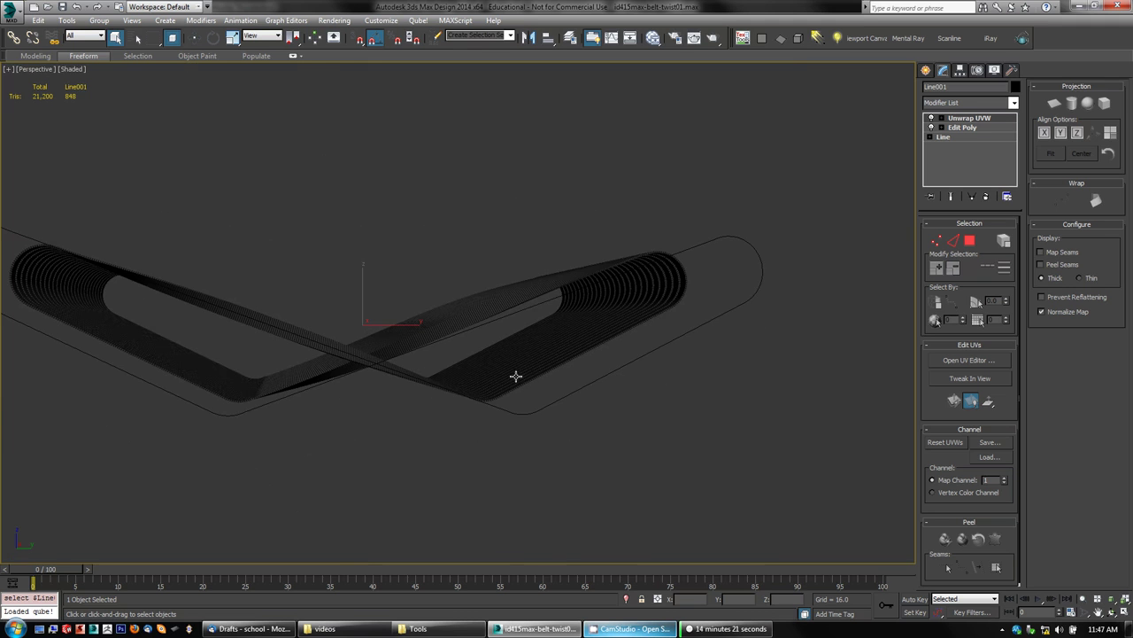
middle_click_drag(482, 352, 454, 413, "alt")
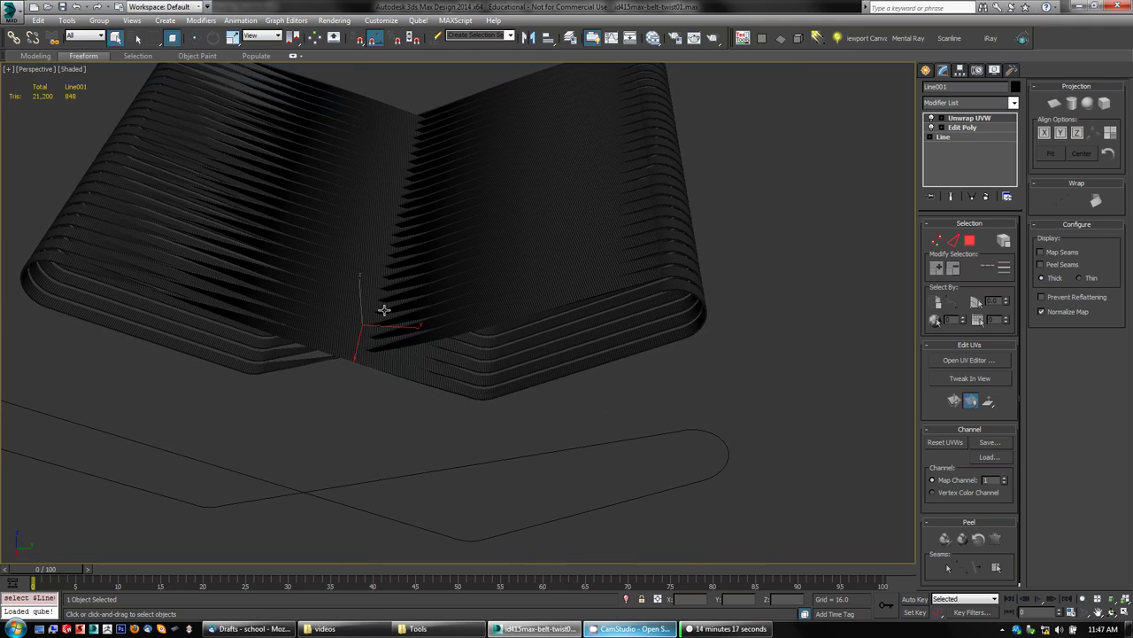
middle_click_drag(329, 317, 324, 364, "alt")
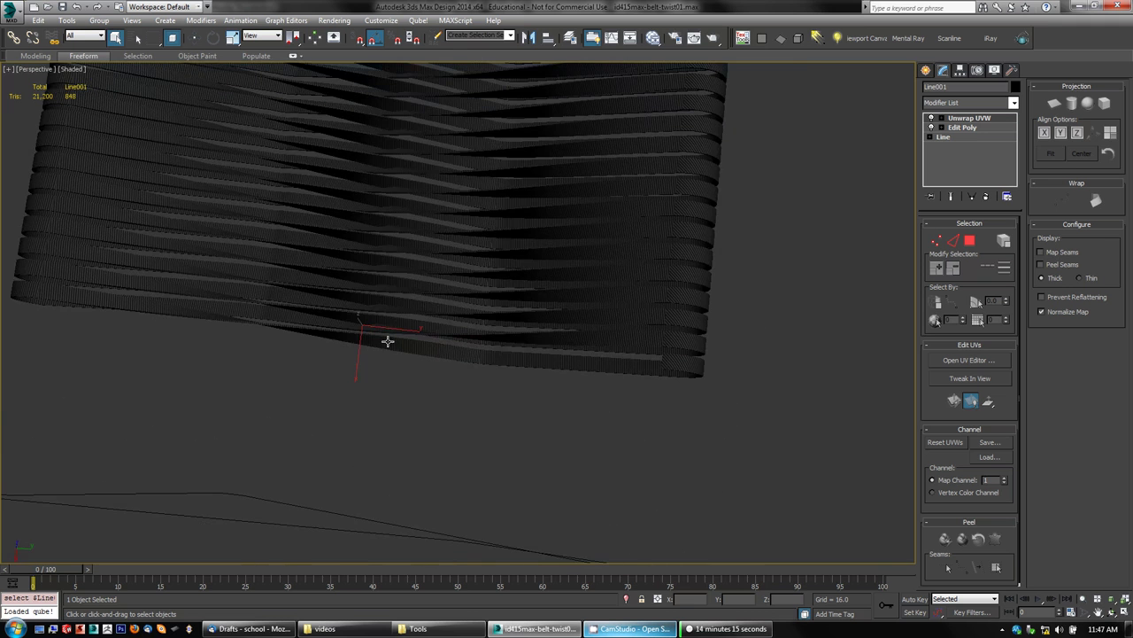
key("shift+z")
key("shift+z")
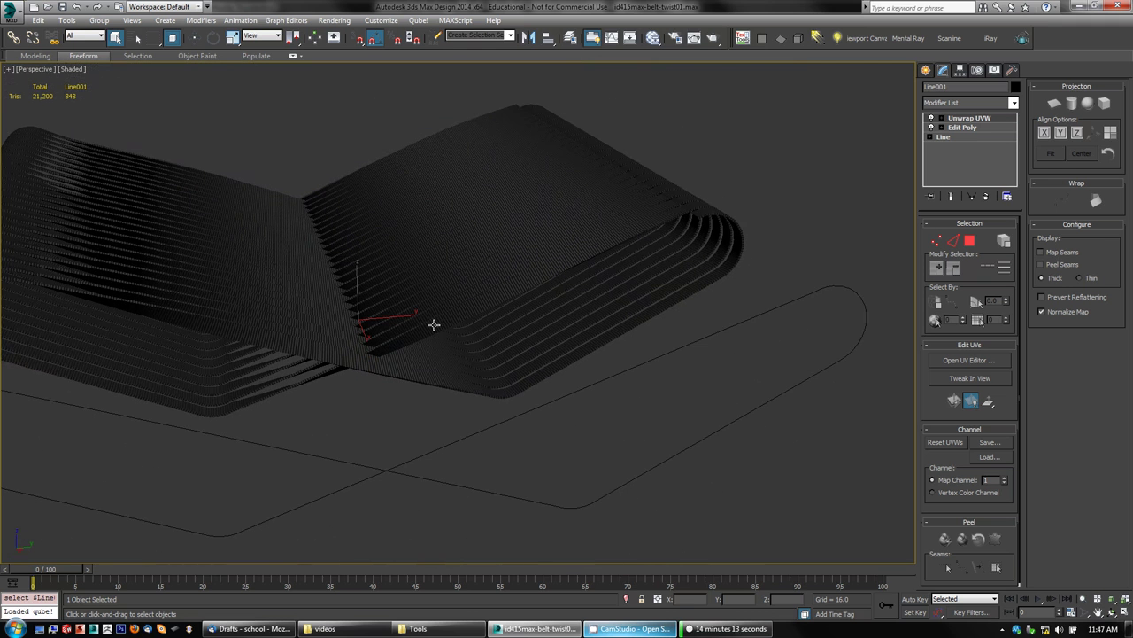
scroll(362, 316, "up", 2)
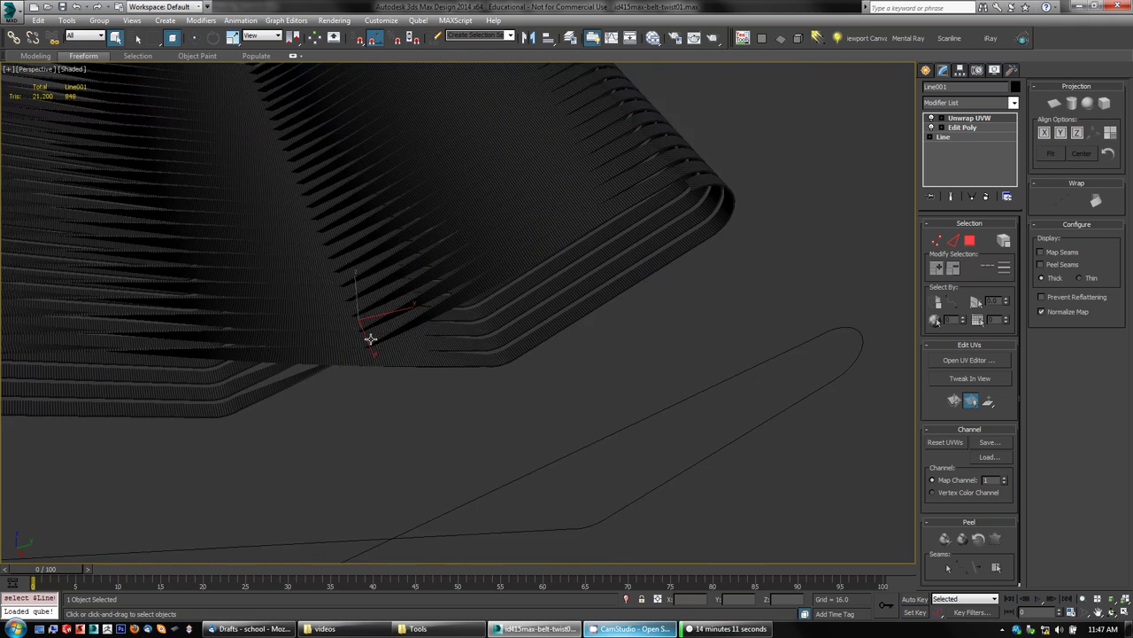
scroll(357, 329, "down", 1)
middle_click_drag(398, 480, 448, 378)
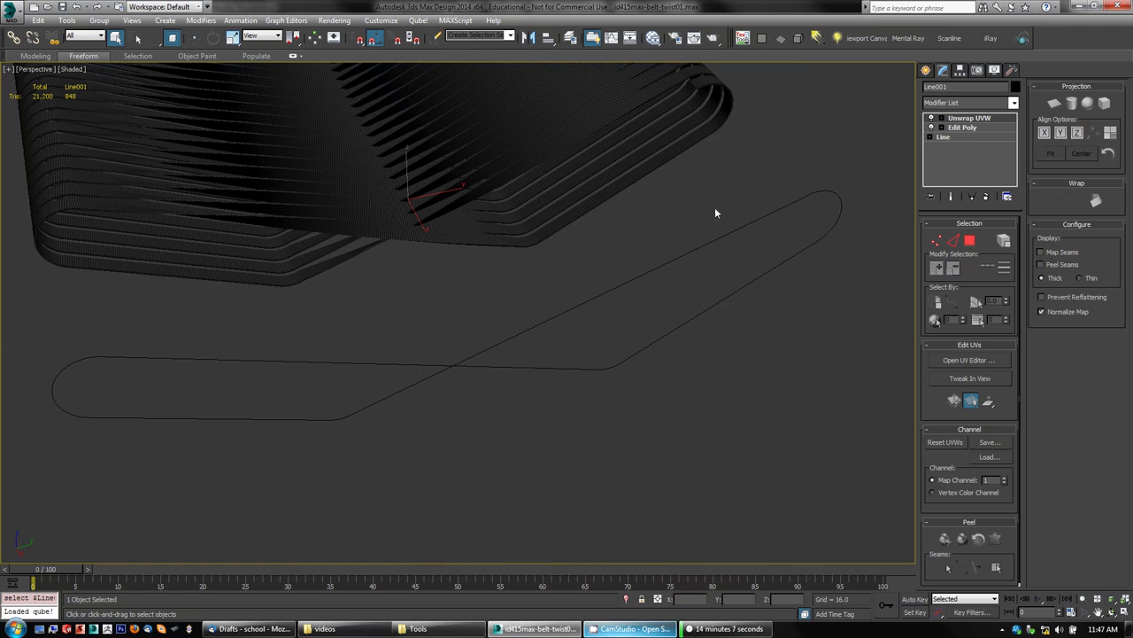
- Try shifting the three vertices at one bend of the outline curve in the negative X direction
left_click(939, 240)
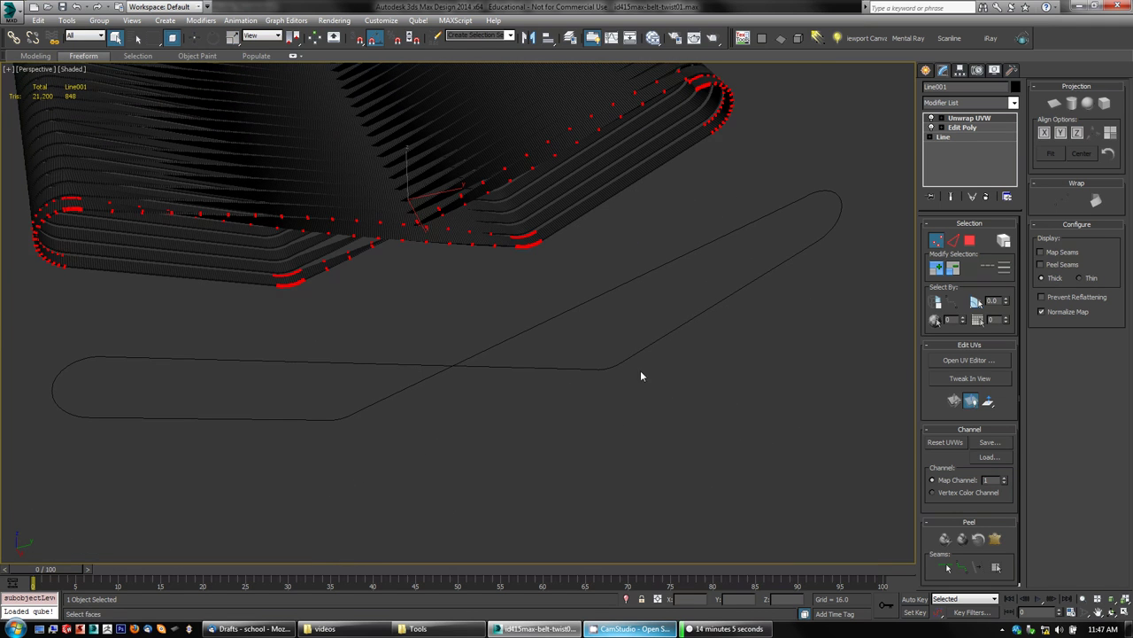
left_click(939, 241)
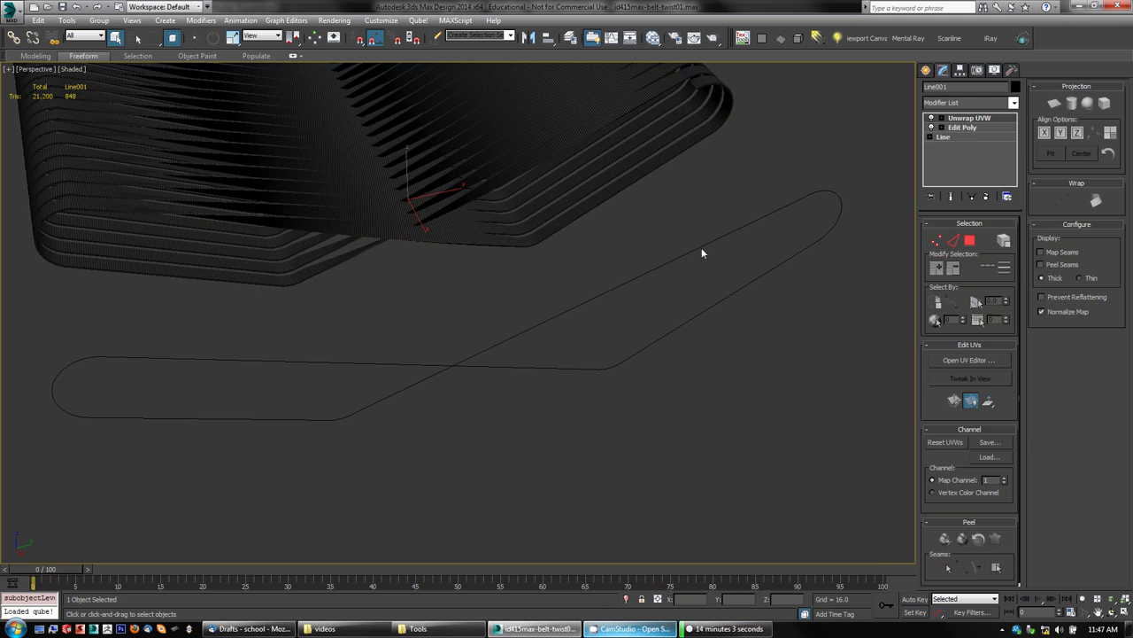
left_click(745, 228)
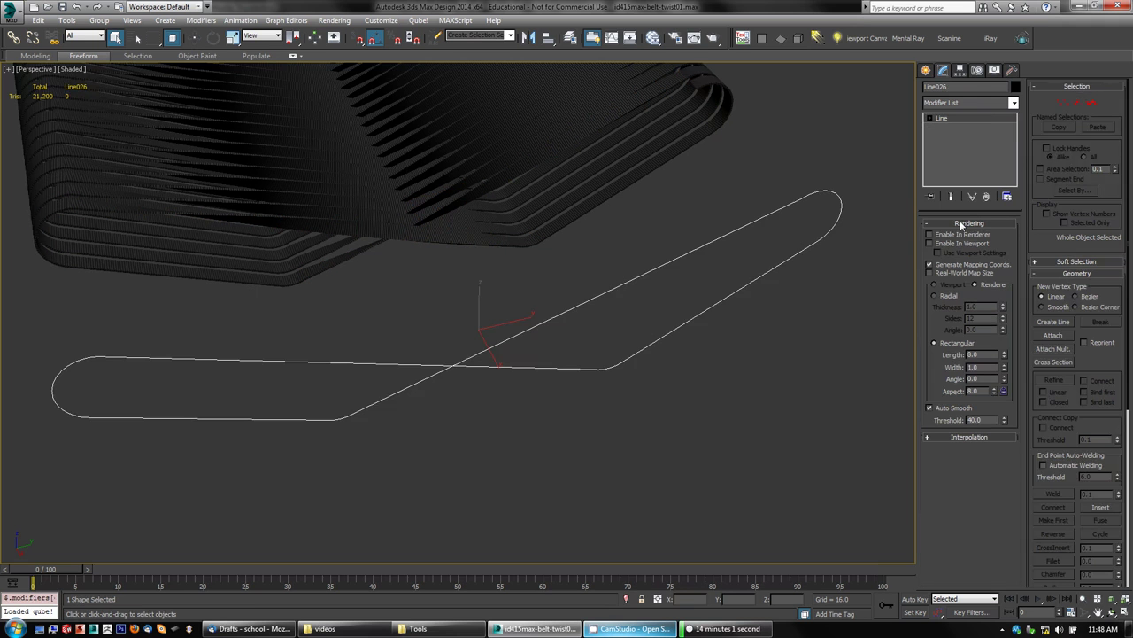
left_click(1063, 103)
left_click_drag(594, 354, 667, 388)
key("w")
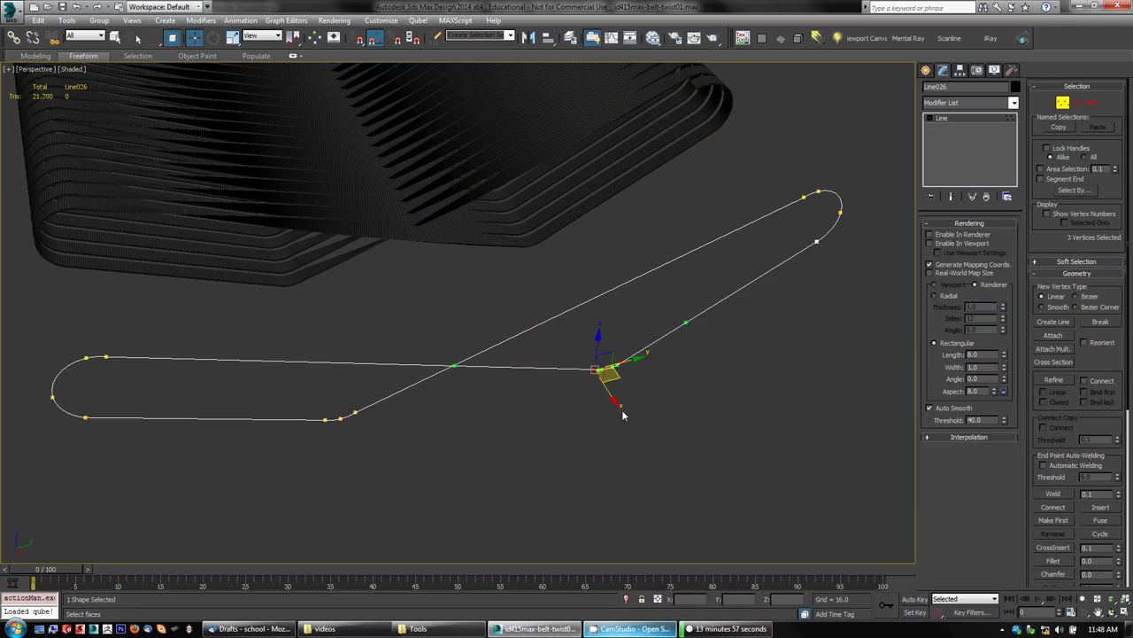
left_click_drag(616, 404, 602, 382)
- Try offsetting the outline's end vertices along X and the other bend's three vertices by about -9.7 in X
middle_click_drag(548, 396, 626, 384, "alt")
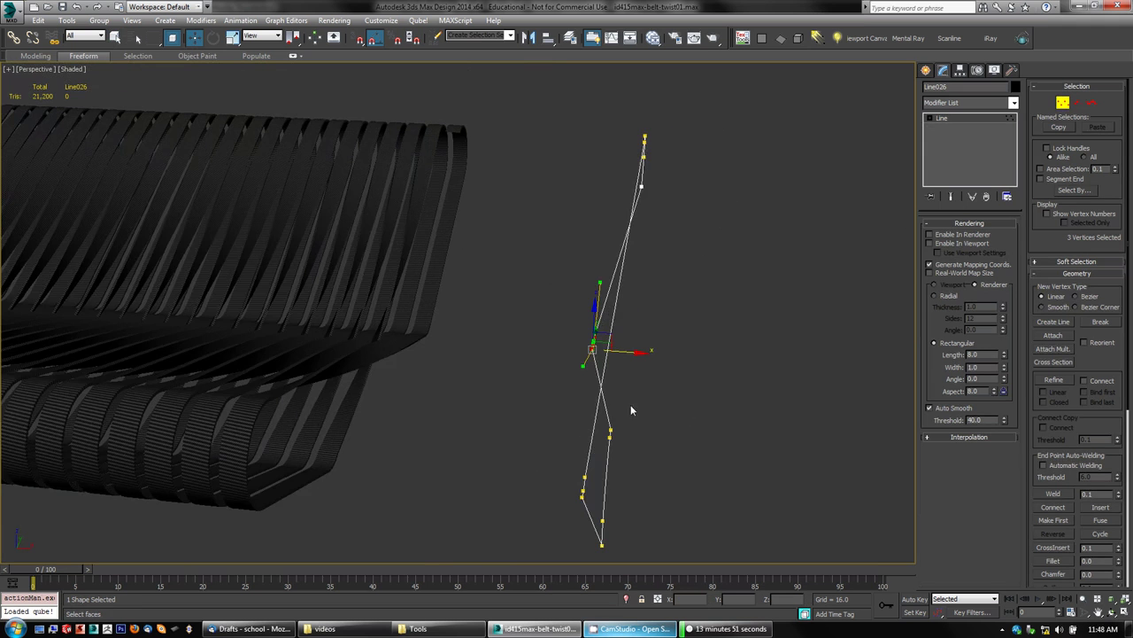
middle_click_drag(650, 424, 671, 356, "alt")
left_click_drag(682, 182, 644, 244)
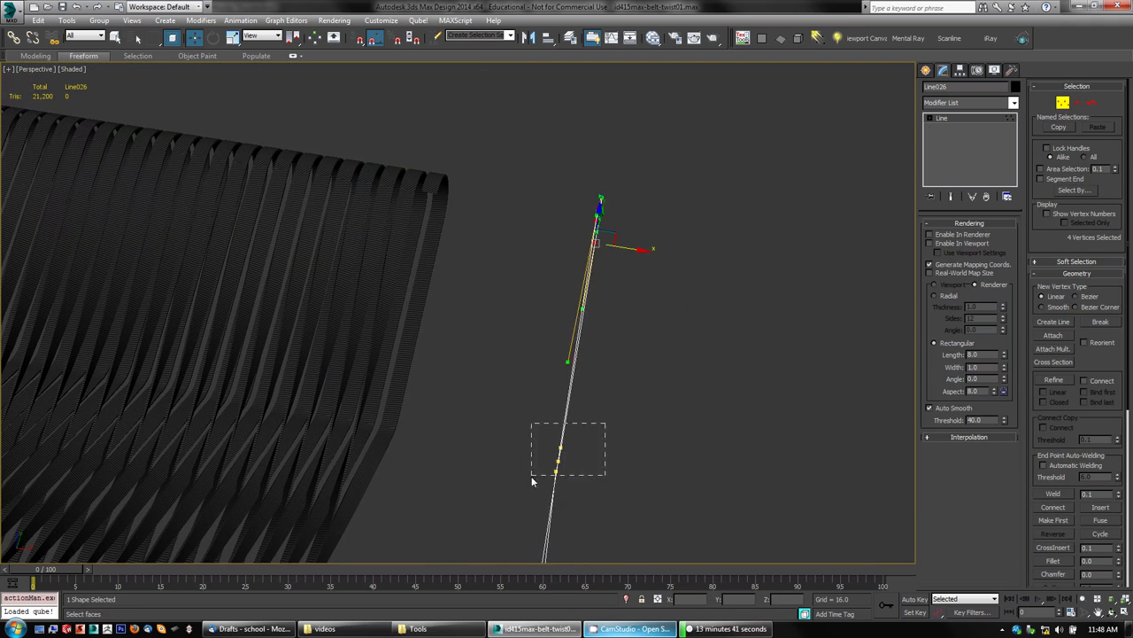
left_click_drag(531, 476, 574, 470)
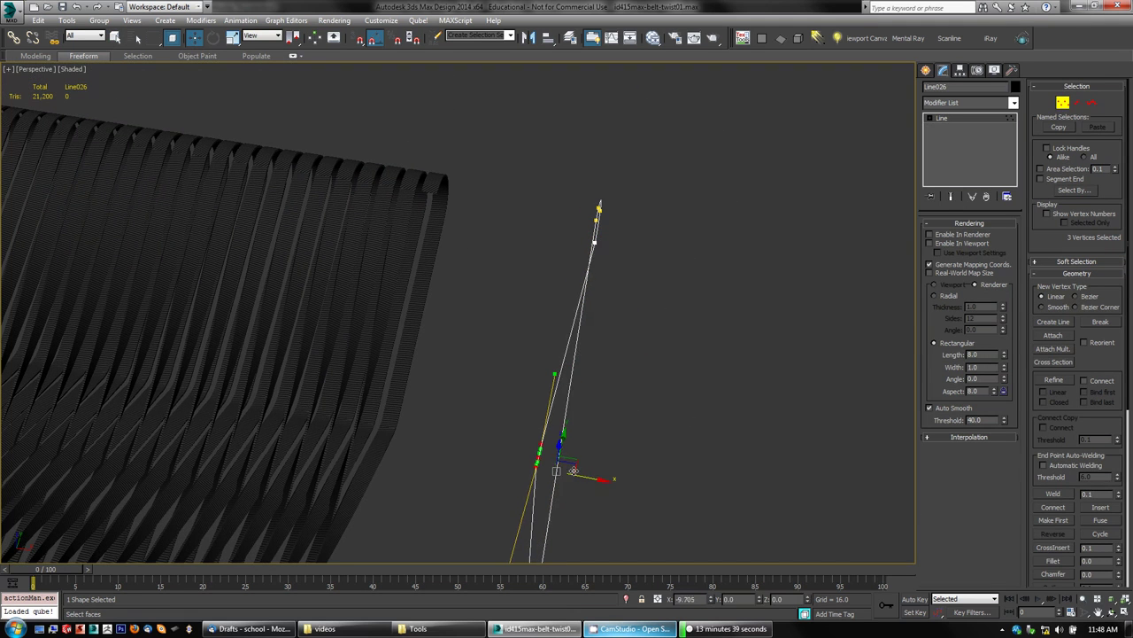
middle_click_drag(574, 470, 658, 299, "alt")
middle_click_drag(623, 257, 678, 314, "alt")
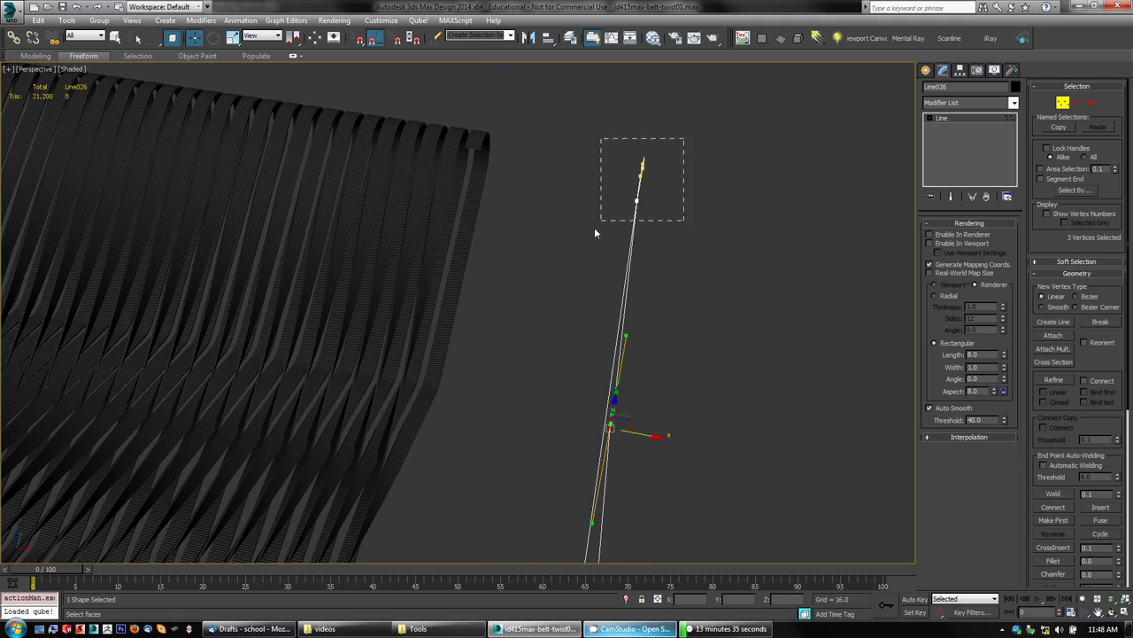
- Try moving the four vertices at the outline's rounded end by about -8.5 in X
left_click_drag(595, 228, 591, 232)
mouse_move(680, 206)
left_mouse_down()
mouse_move(654, 203)
mouse_move(664, 202)
left_mouse_up()
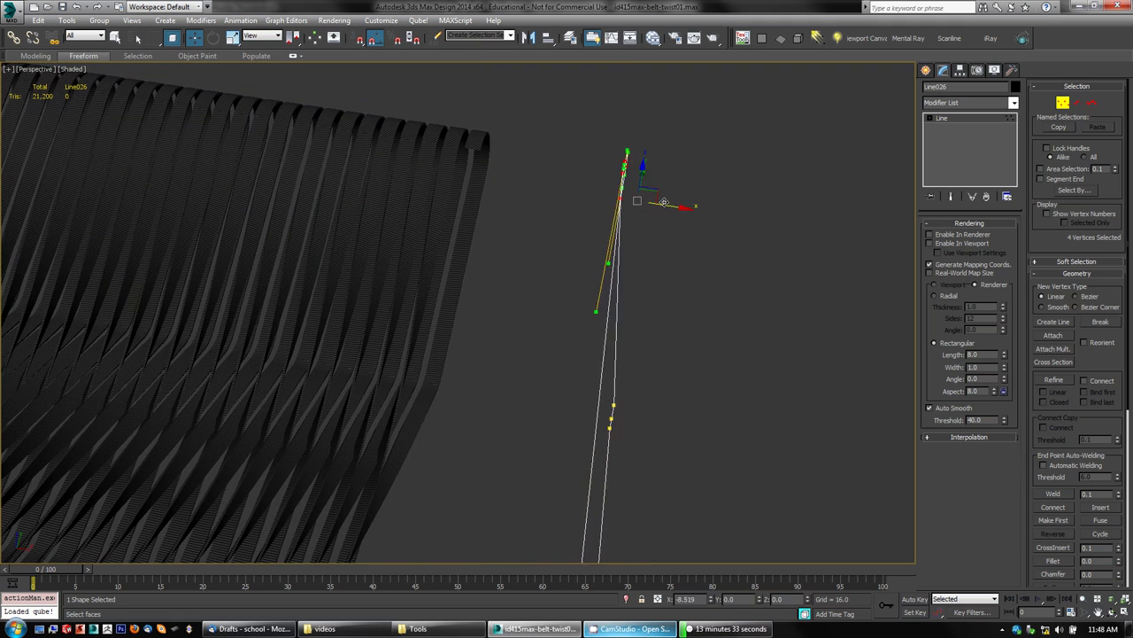
middle_click_drag(679, 397, 511, 410, "alt")
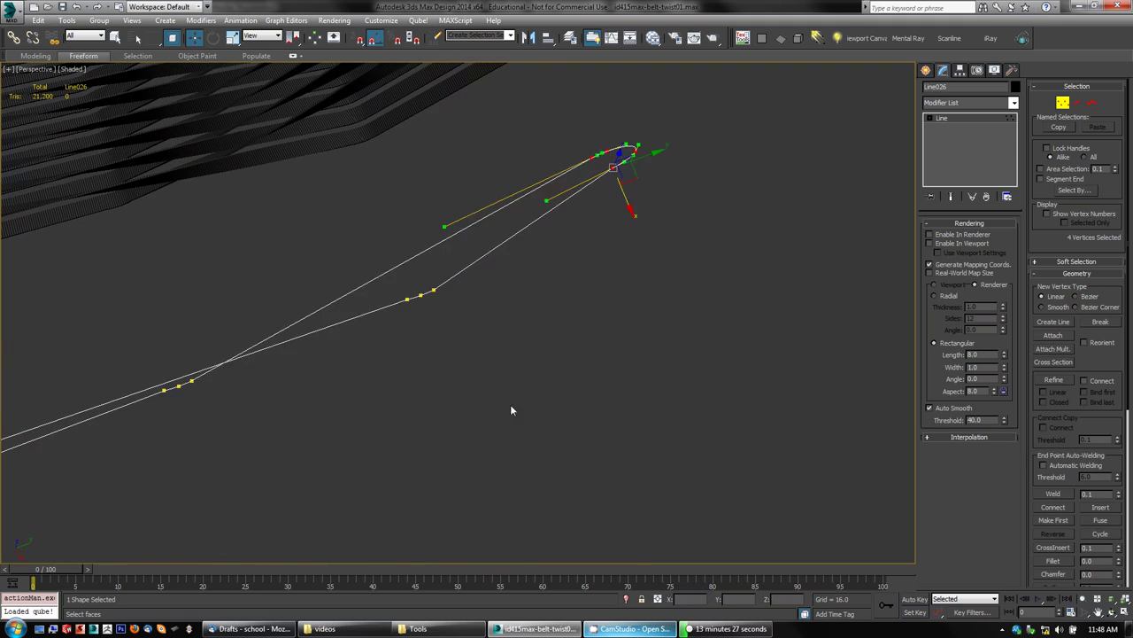
- Undo all the vertex moves on the outline curve, back to the belt selection
key("ctrl+z")
key("ctrl+z")
key("ctrl+z")
key("ctrl+z")
key("ctrl+z")
key("ctrl+z")
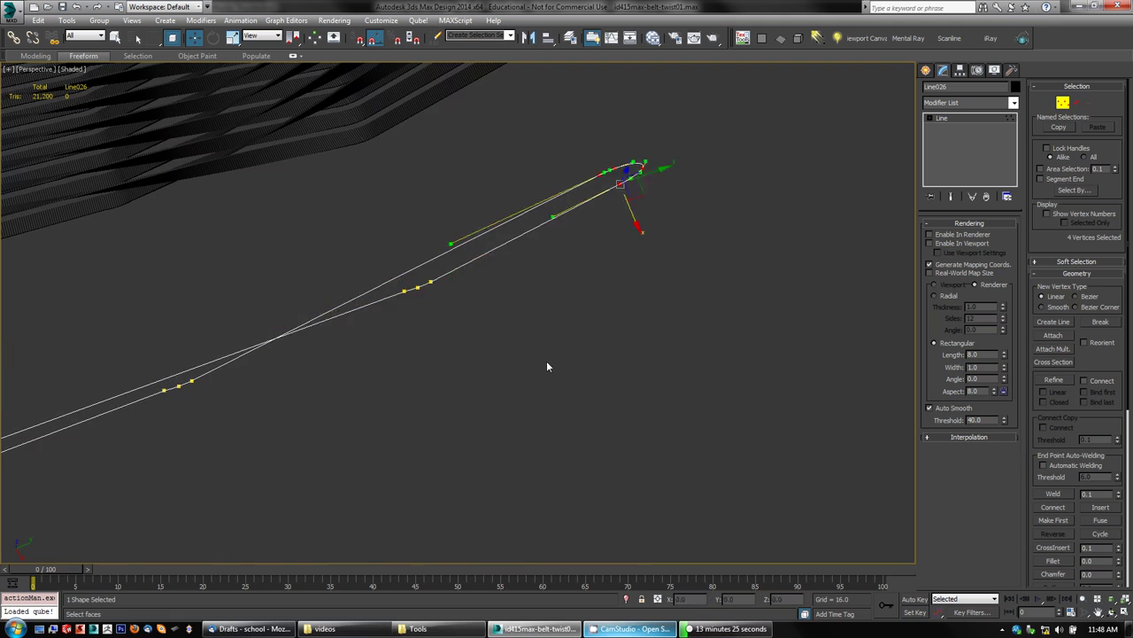
key("ctrl+z")
key("ctrl+z")
key("ctrl+z")
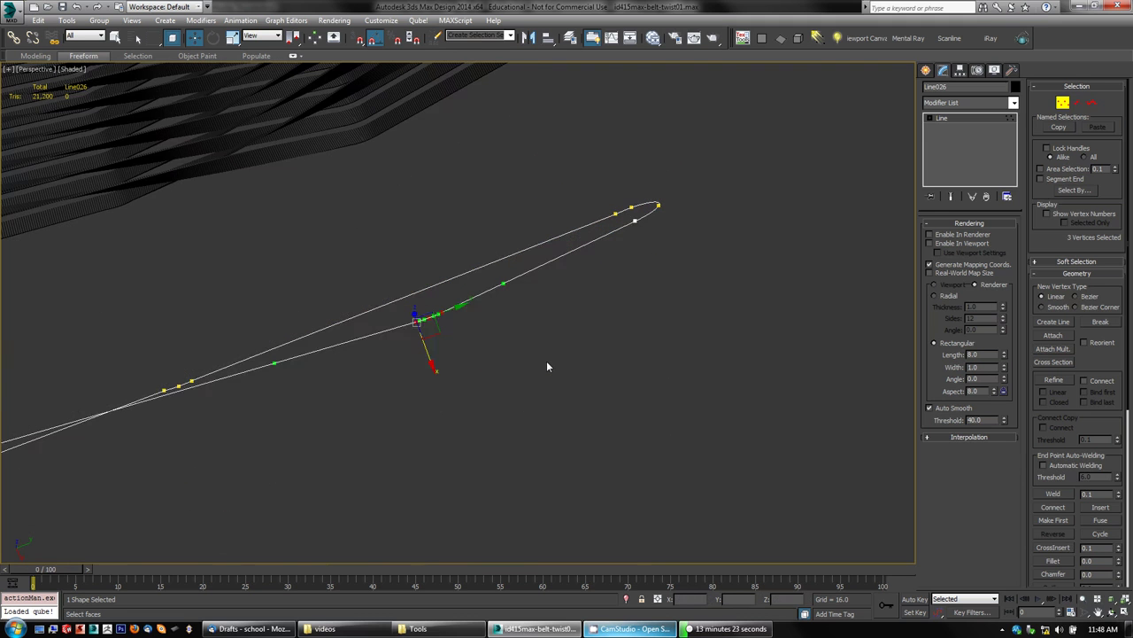
key("ctrl+z")
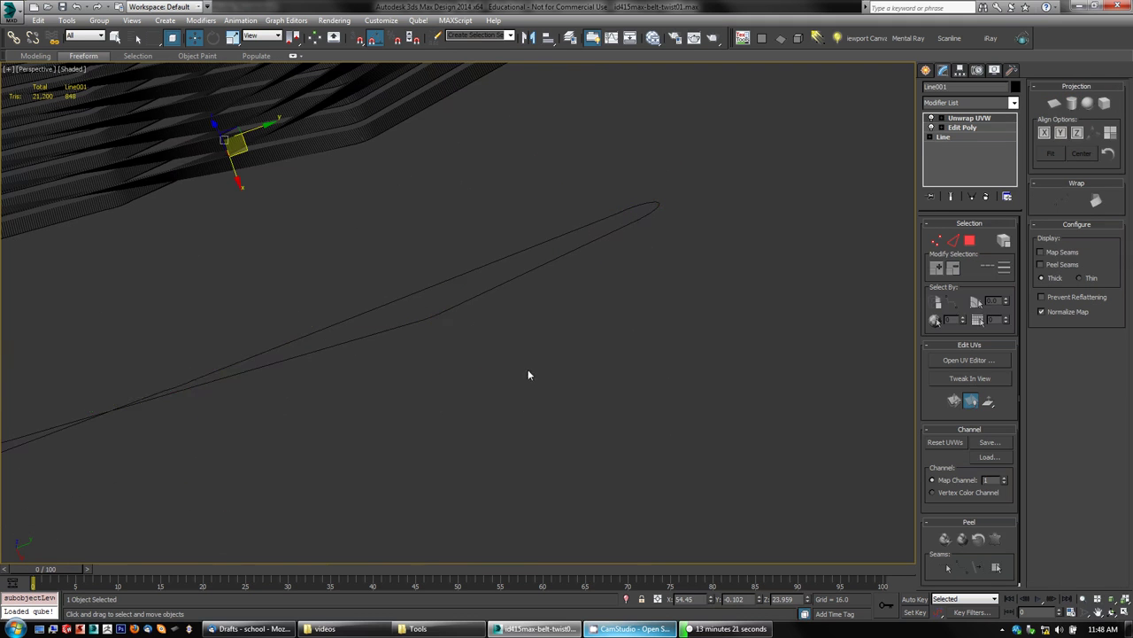
- End vertex editing on the outline curve and select the frontmost belt of the array
middle_click_drag(519, 372, 550, 339, "alt")
scroll(478, 335, "up", 3)
scroll(550, 339, "down", 5)
left_click(553, 340)
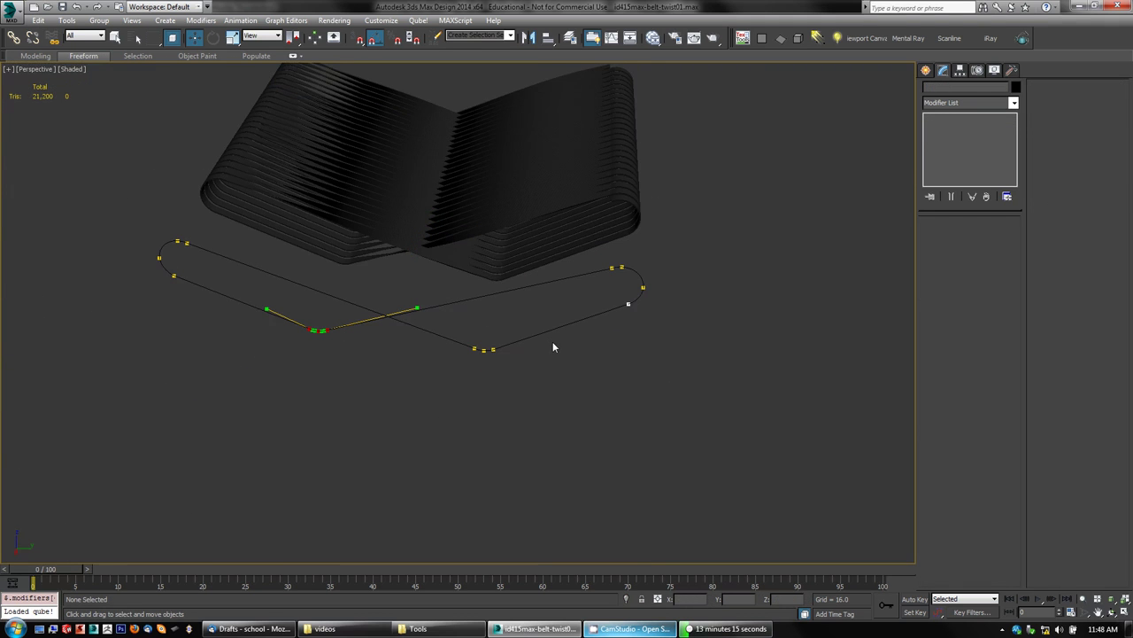
middle_click_drag(562, 363, 560, 386)
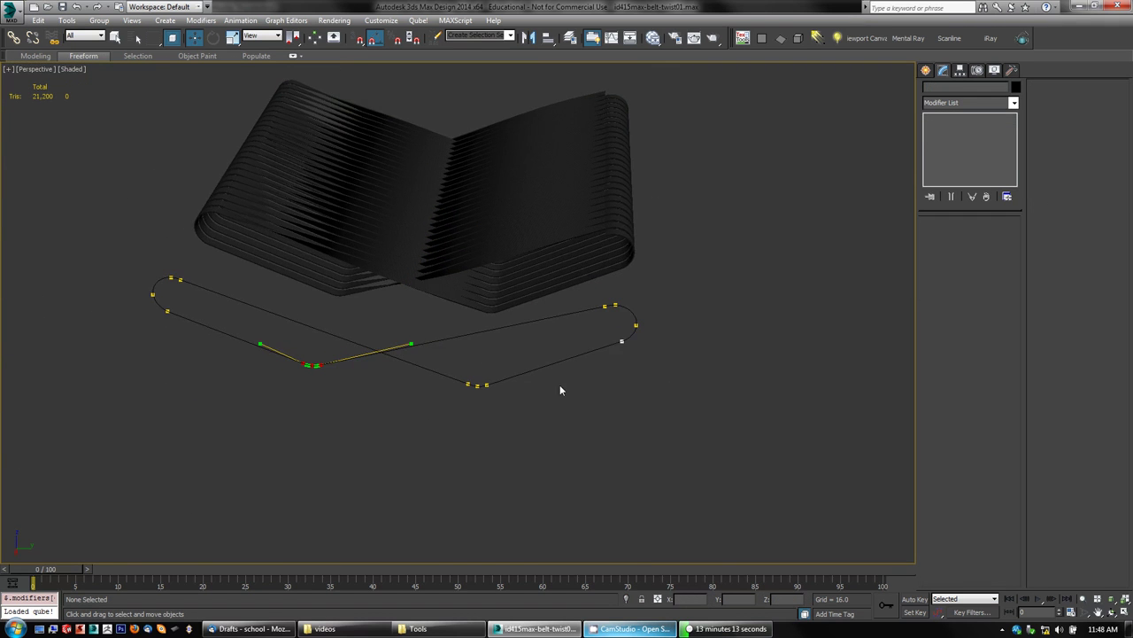
right_click(725, 265)
left_click(582, 307)
left_click(582, 307)
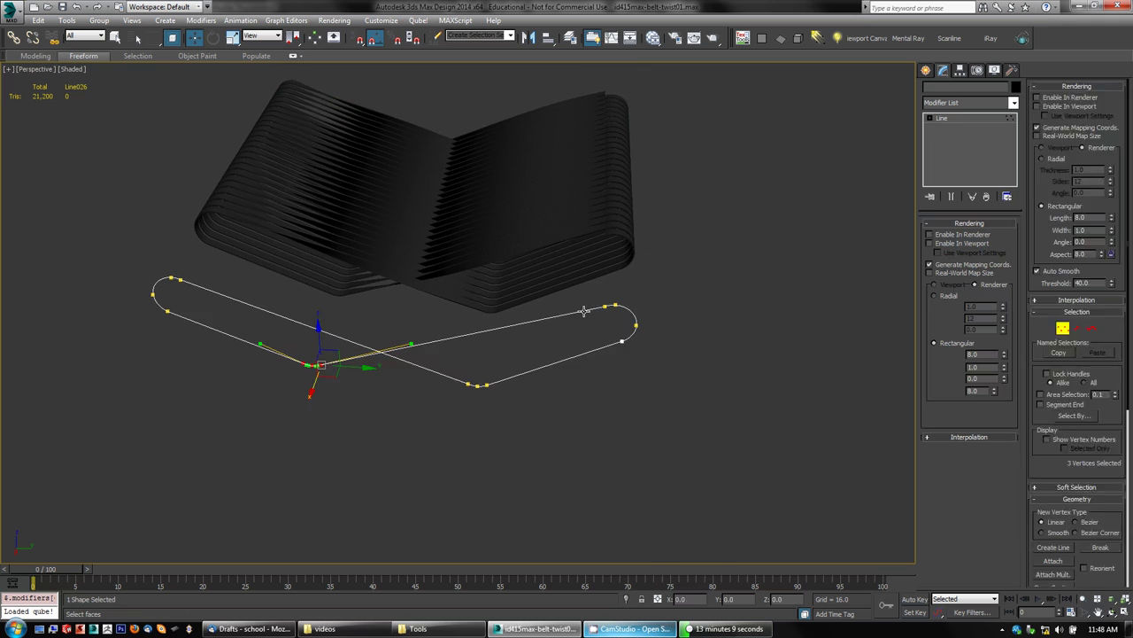
left_click(1063, 102)
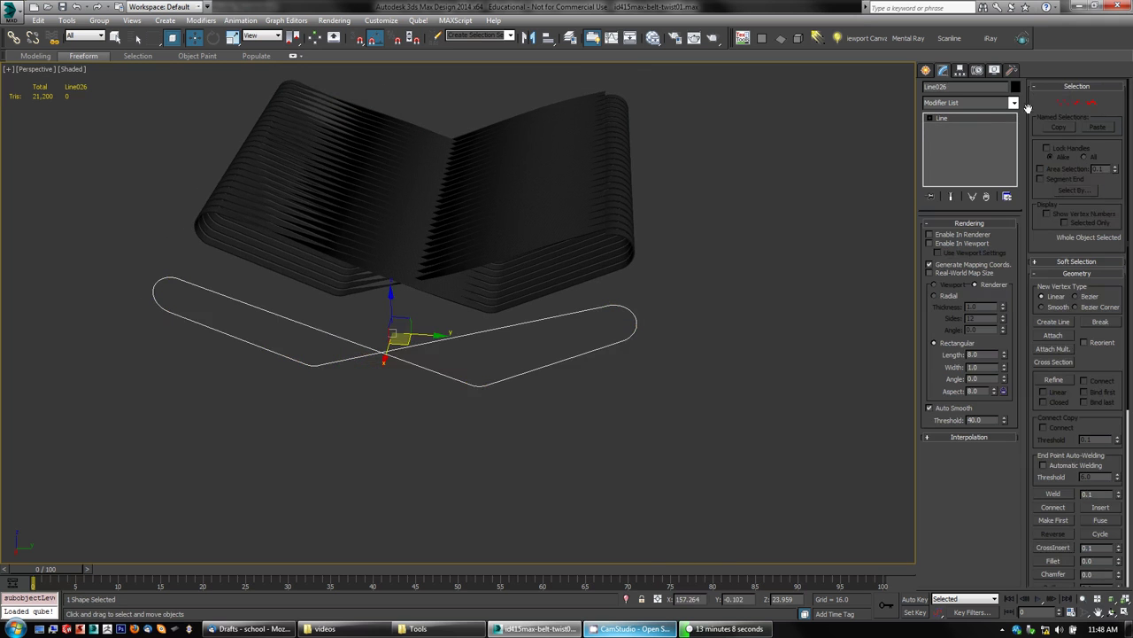
left_click(586, 279)
middle_click_drag(628, 333, 523, 315, "alt")
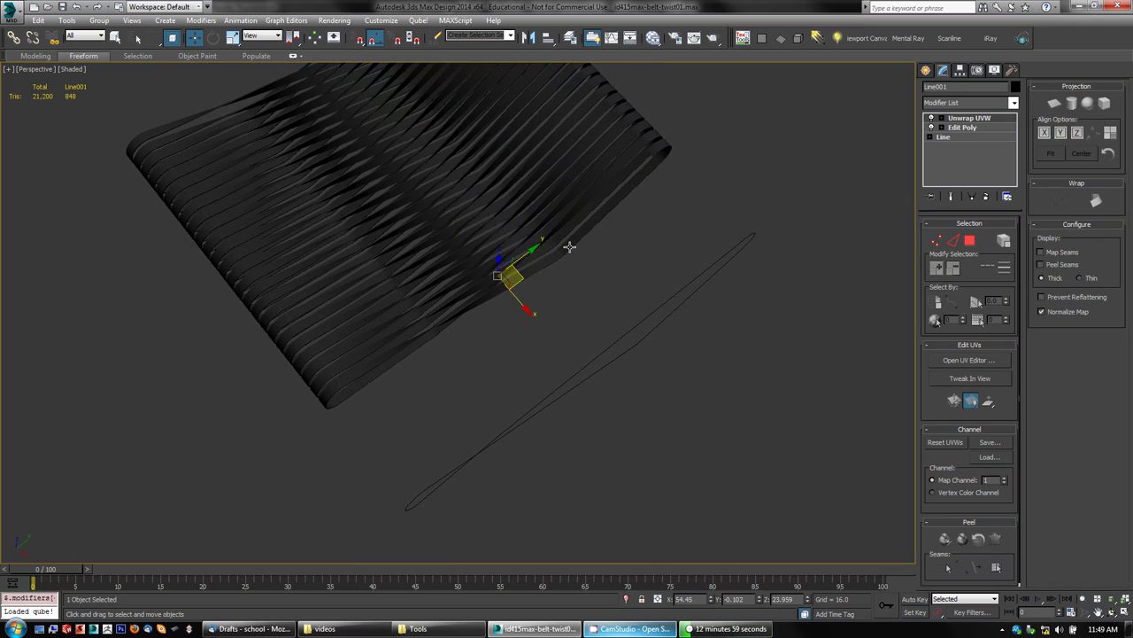
- Display edged faces in the viewport and examine the segments of the front belt
key("F4")
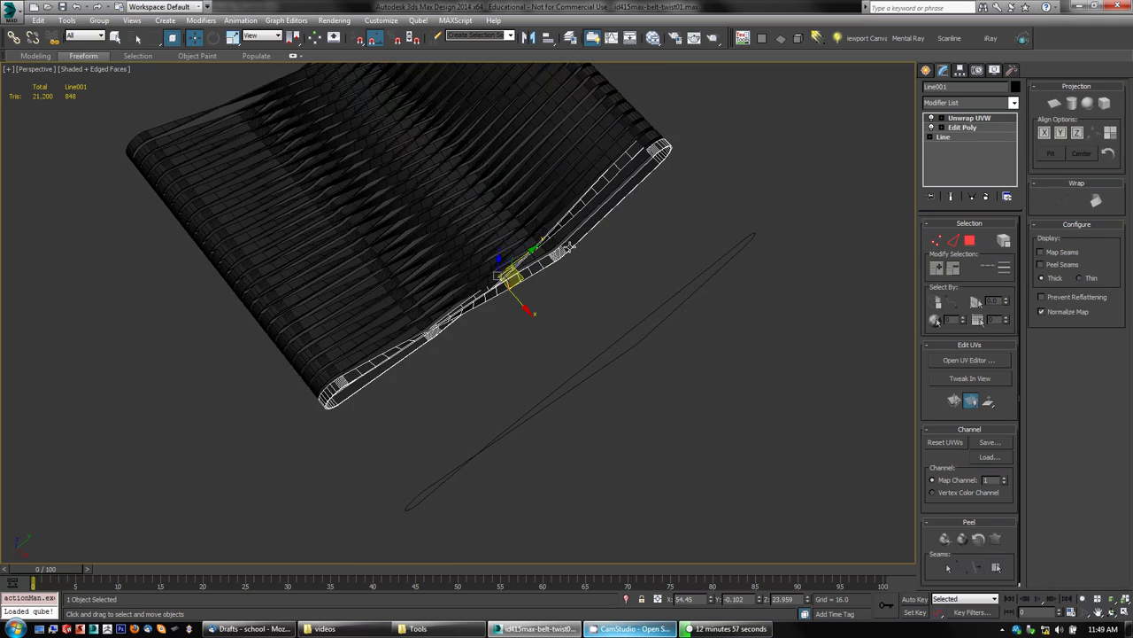
middle_click_drag(558, 280, 619, 266, "alt")
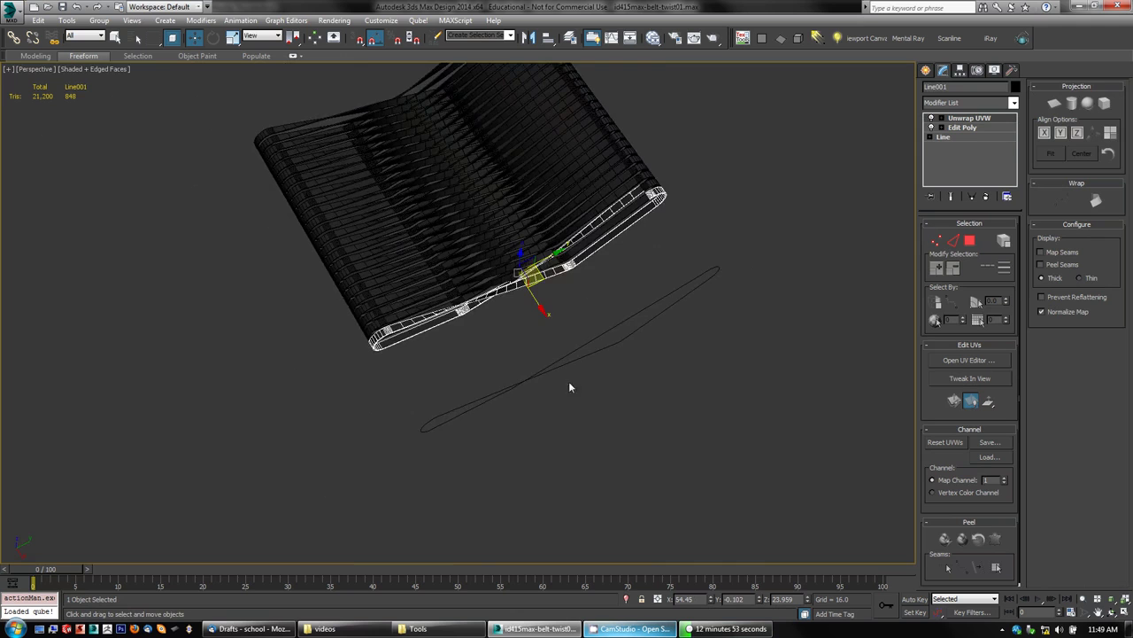
middle_click_drag(570, 387, 595, 368, "alt")
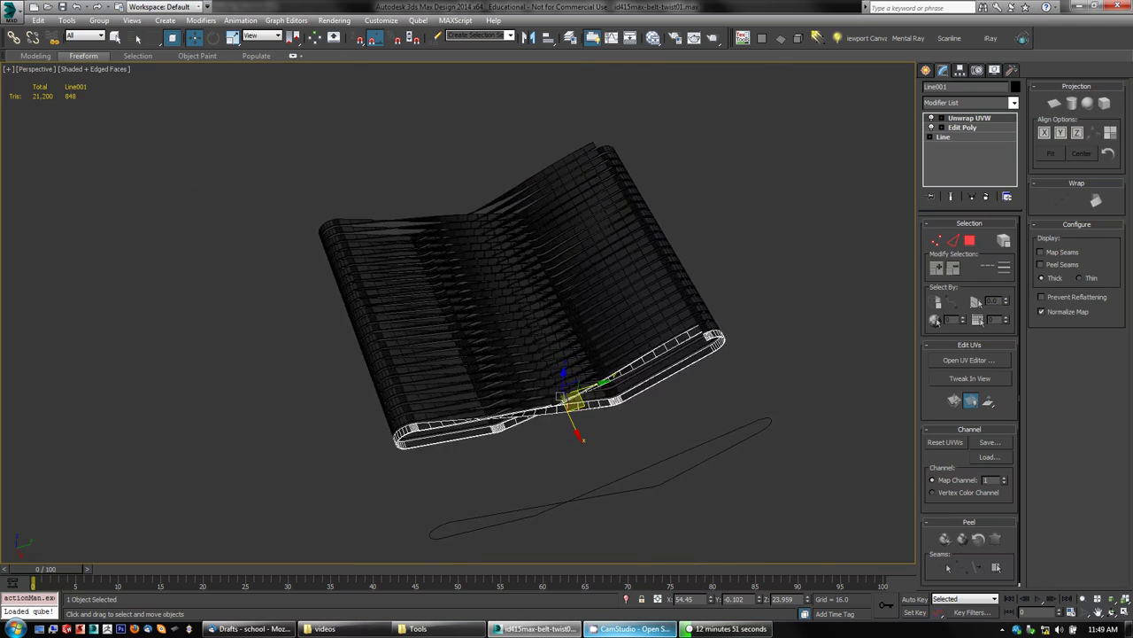
scroll(589, 412, "up", 5)
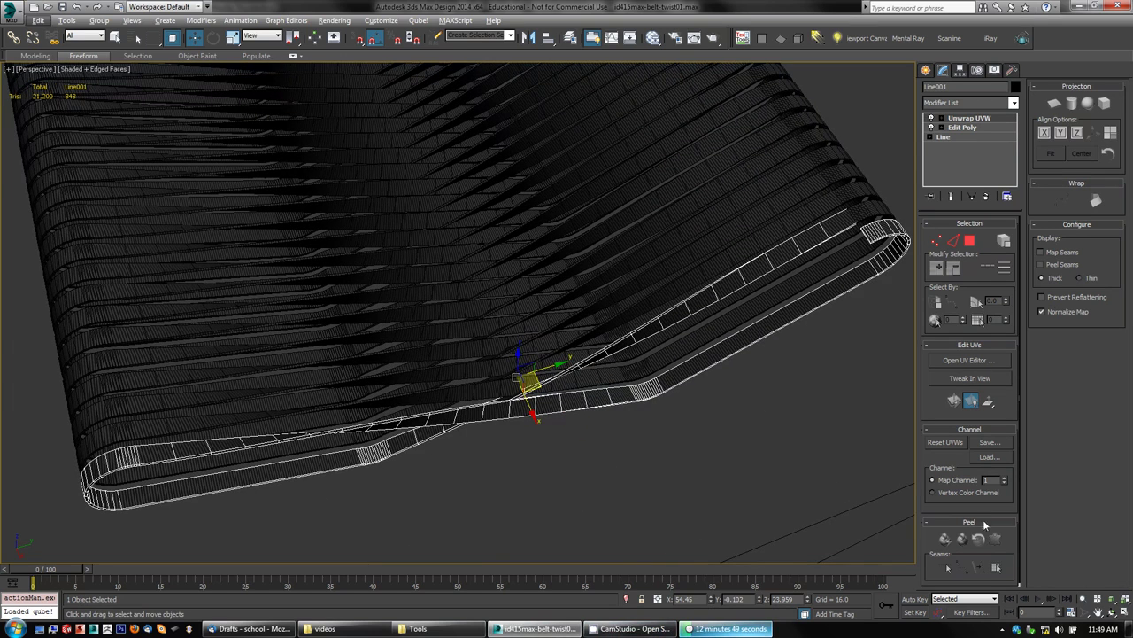
middle_click_drag(706, 481, 704, 461)
scroll(701, 458, "up", 4)
scroll(708, 456, "down", 4)
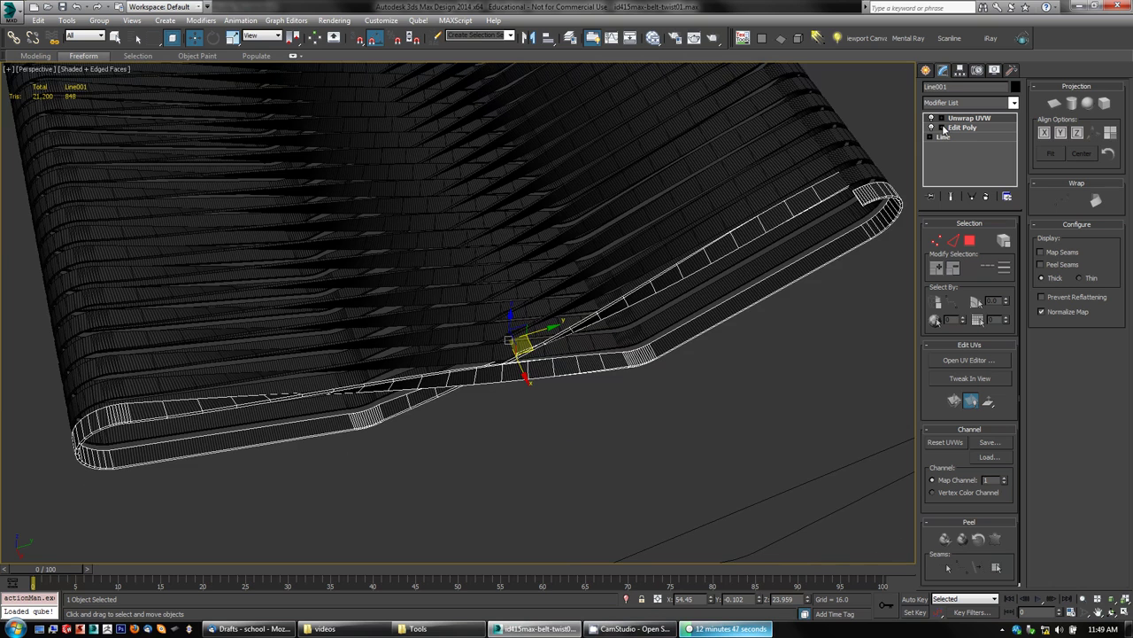
- Hide everything except the front belt and turn off its Edit Poly and Unwrap UVW modifiers
right_click(742, 321)
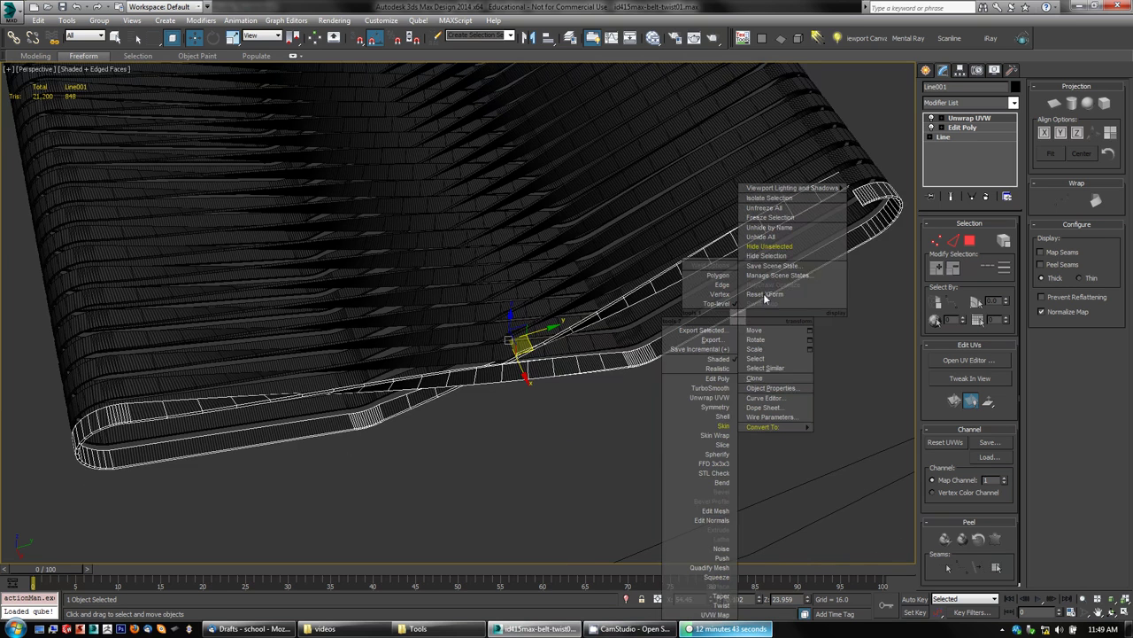
left_click(770, 246)
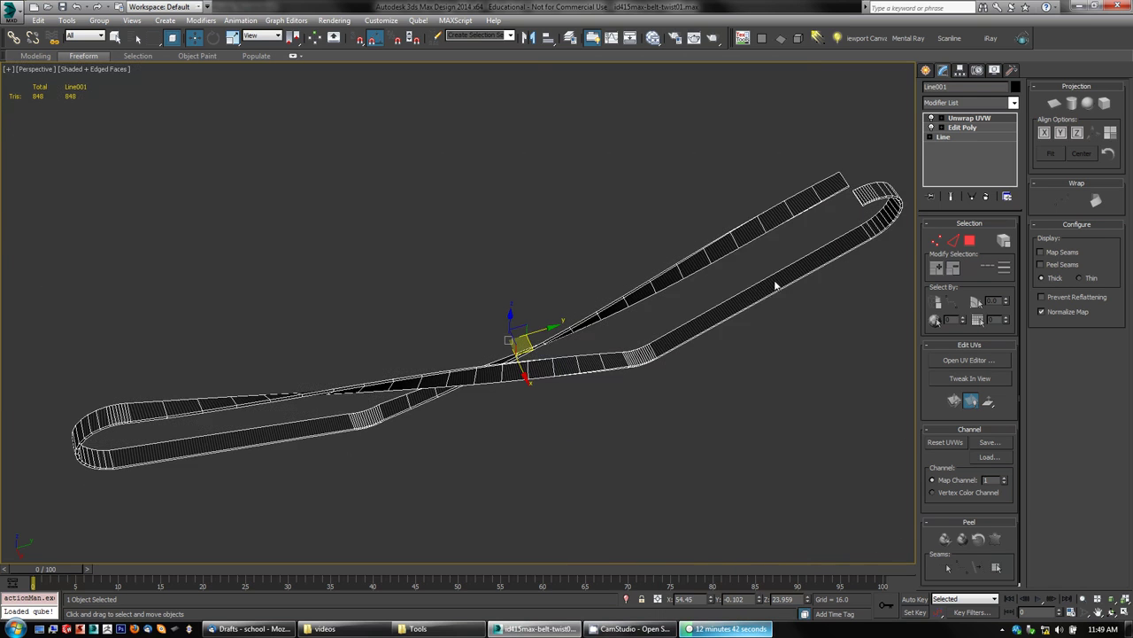
left_click(932, 127)
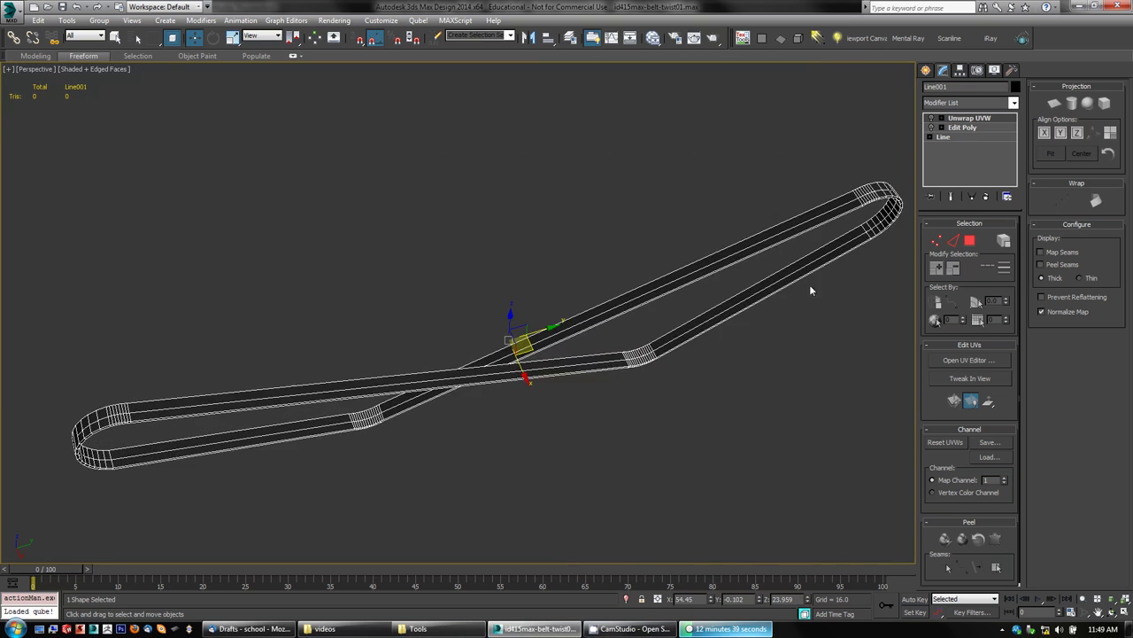
middle_click_drag(810, 290, 708, 349, "alt")
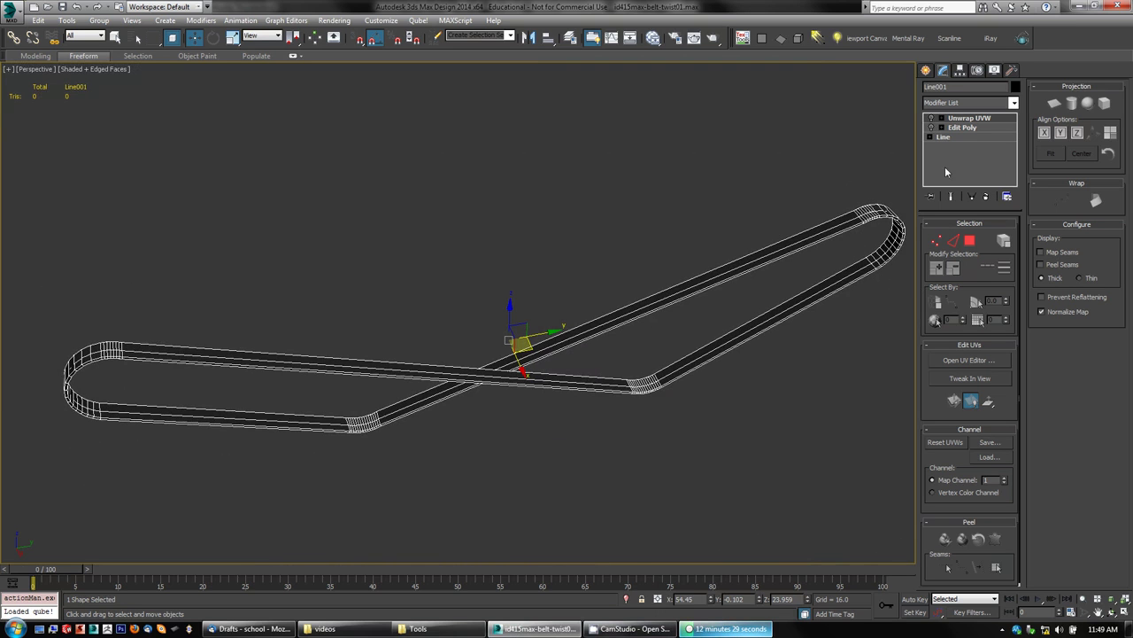
- Turn off viewport rendering on the belt's base Line and examine the bare spline in all four views
left_click(942, 138)
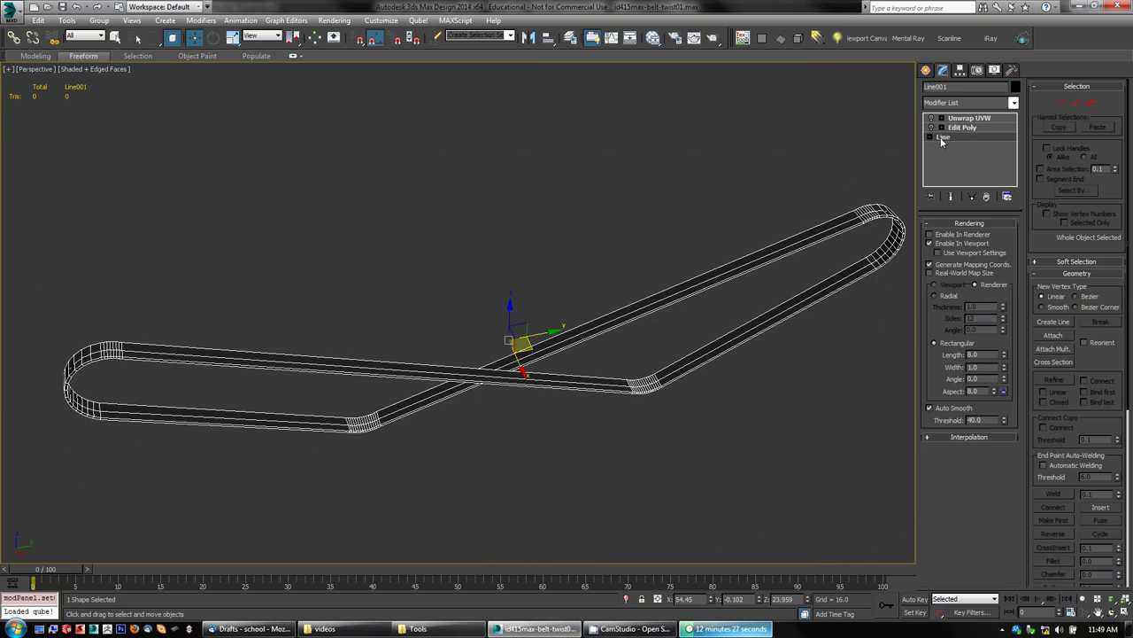
left_click(930, 243)
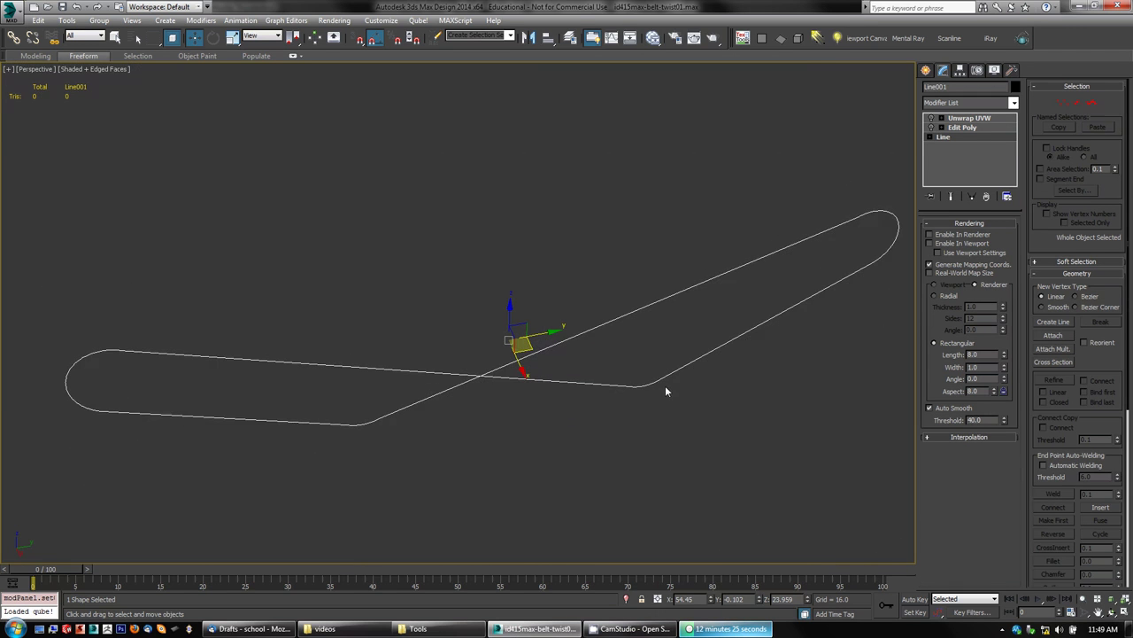
middle_click_drag(666, 390, 723, 375, "alt")
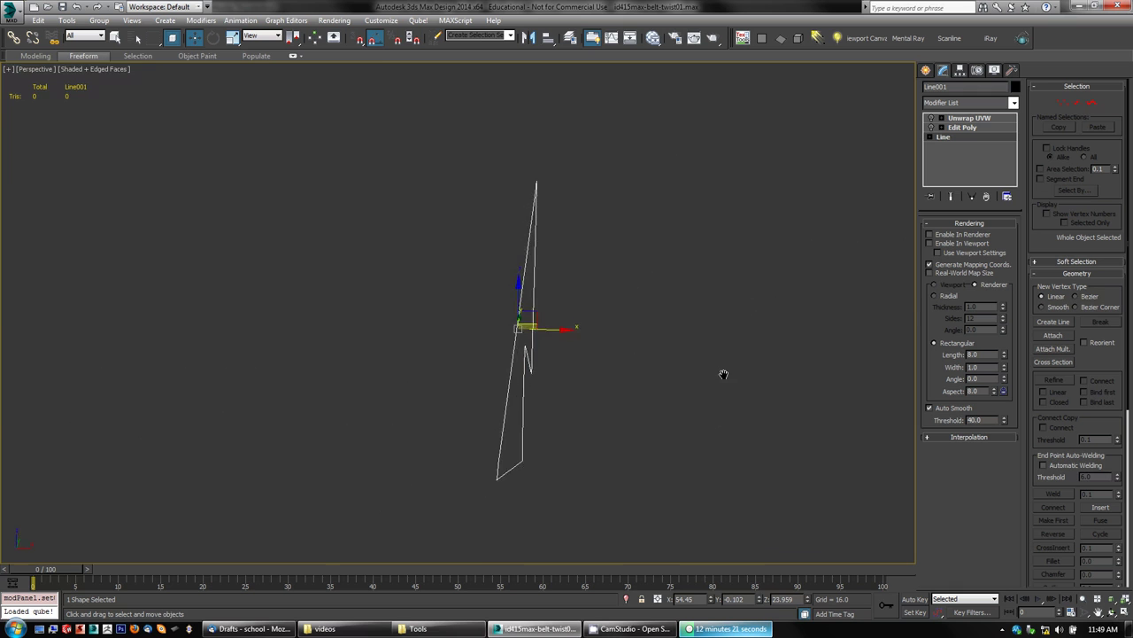
key("alt+w")
middle_click_drag(663, 177, 622, 182)
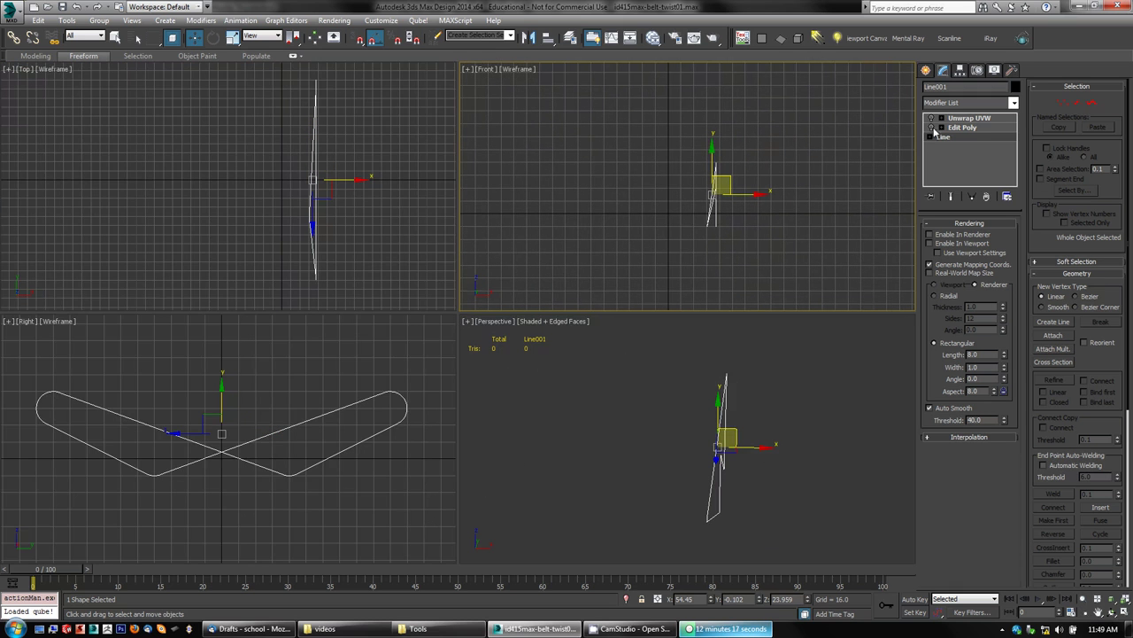
- Inspect the spline's vertices at sub-object level, and return to a full perspective view of the whole curve
left_click(1062, 101)
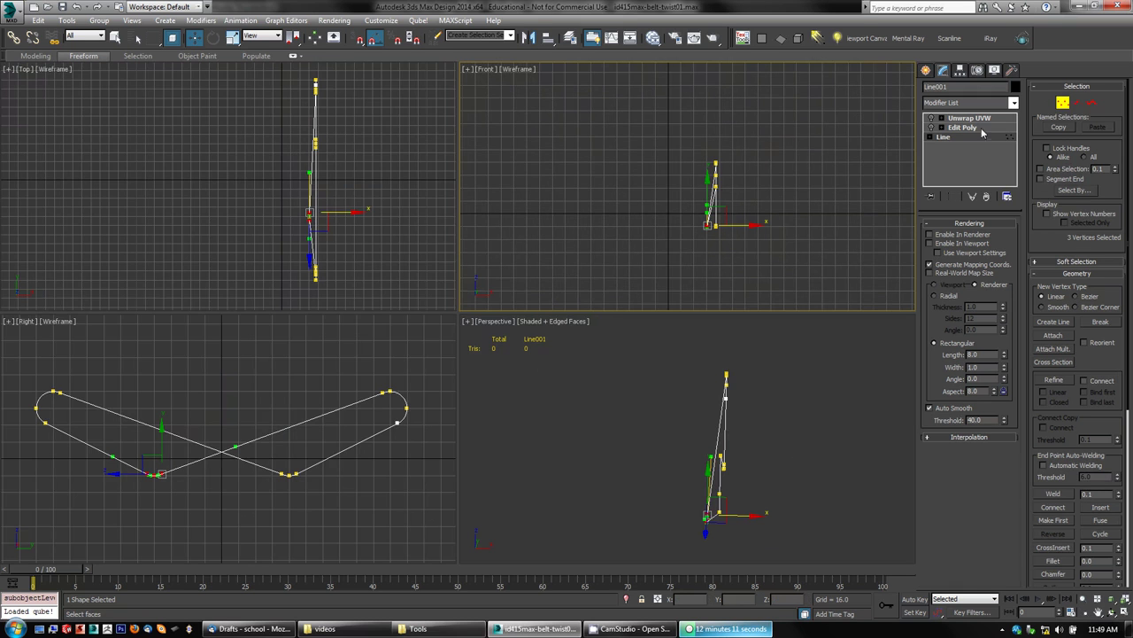
left_click(1063, 104)
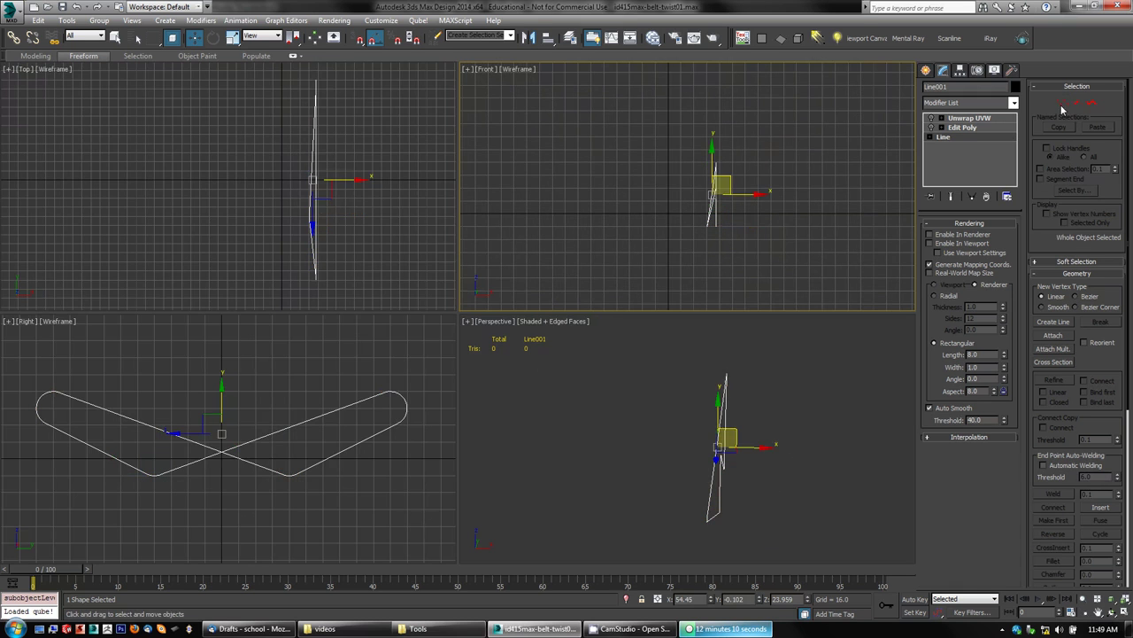
right_click(791, 417)
key("alt+w")
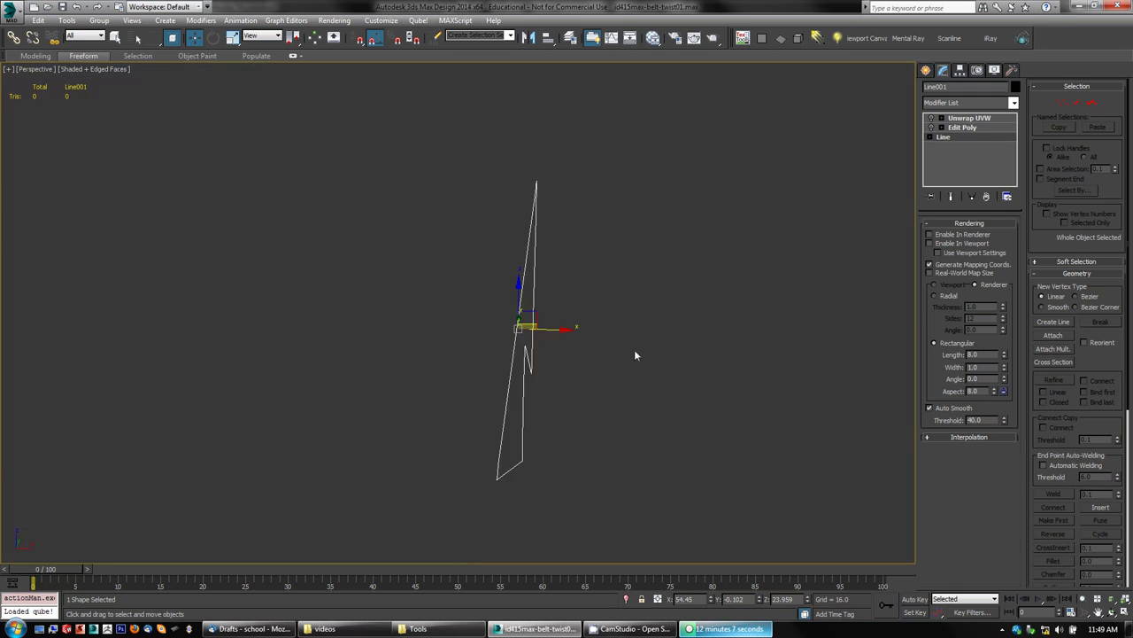
middle_click_drag(635, 355, 602, 319, "alt")
scroll(608, 319, "down", 3)
scroll(620, 354, "up", 3)
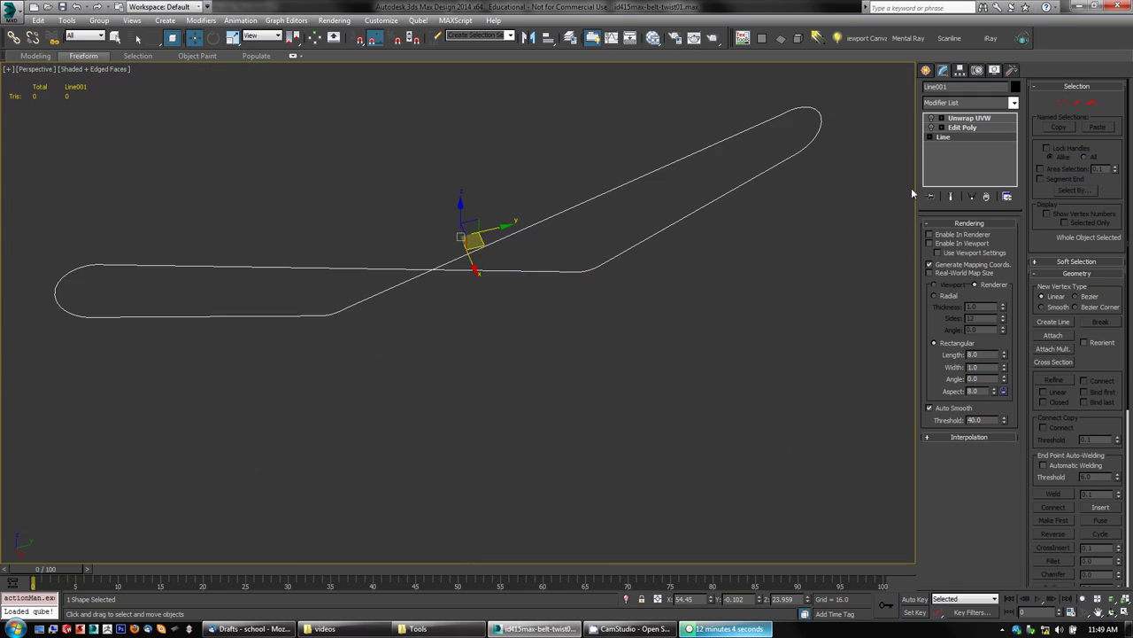
- Re-enable viewport rendering of the Line and examine its rectangular cross-section along the belt
left_click(929, 243)
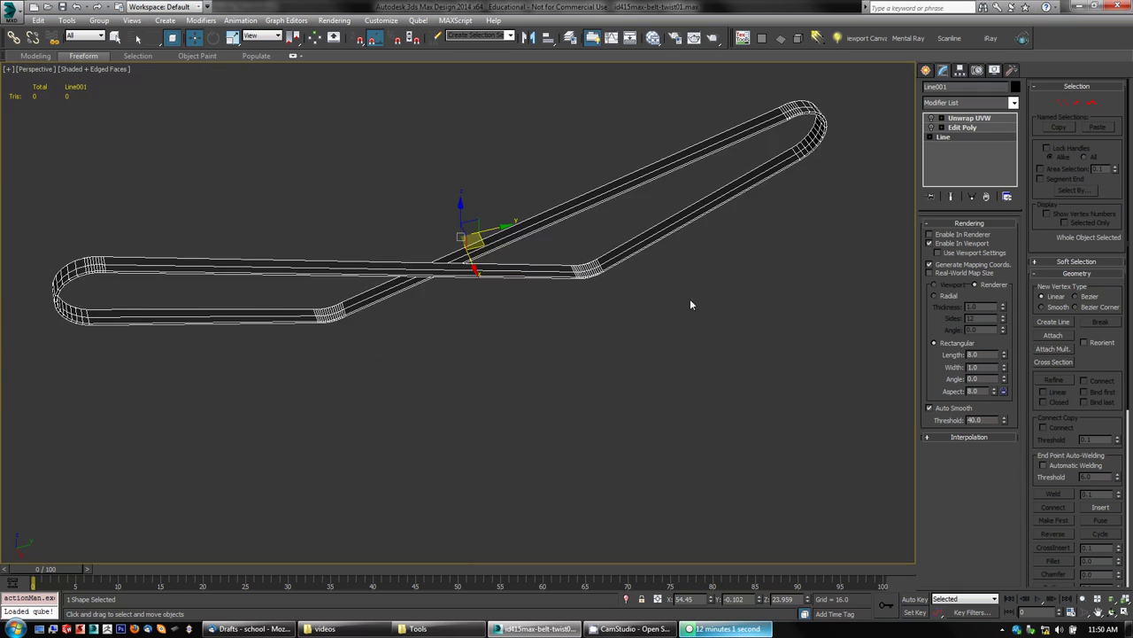
middle_click_drag(565, 357, 620, 344, "alt")
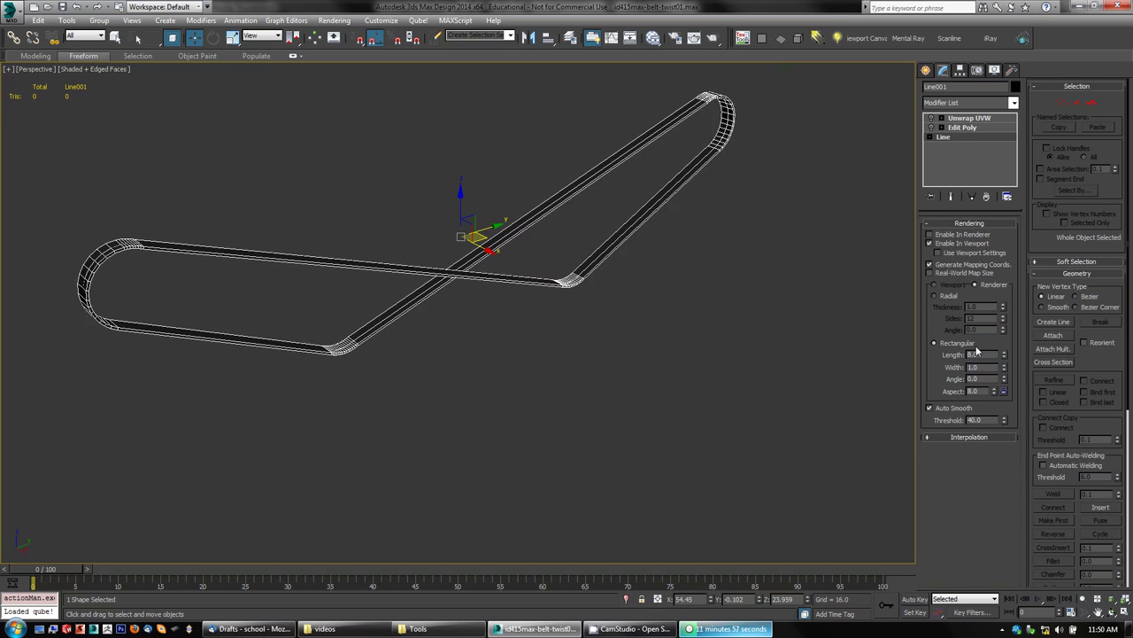
middle_click_drag(555, 321, 644, 309, "alt")
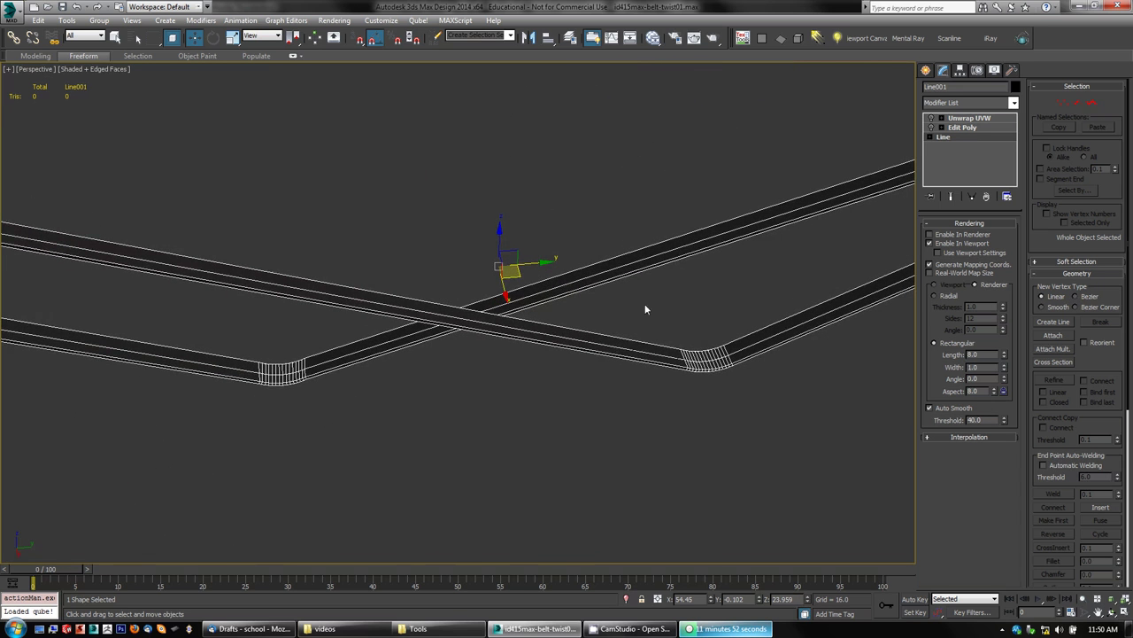
- Turn the Edit Poly and Unwrap UVW modifiers back on and examine the belt's twisted straight sections
left_click(944, 129)
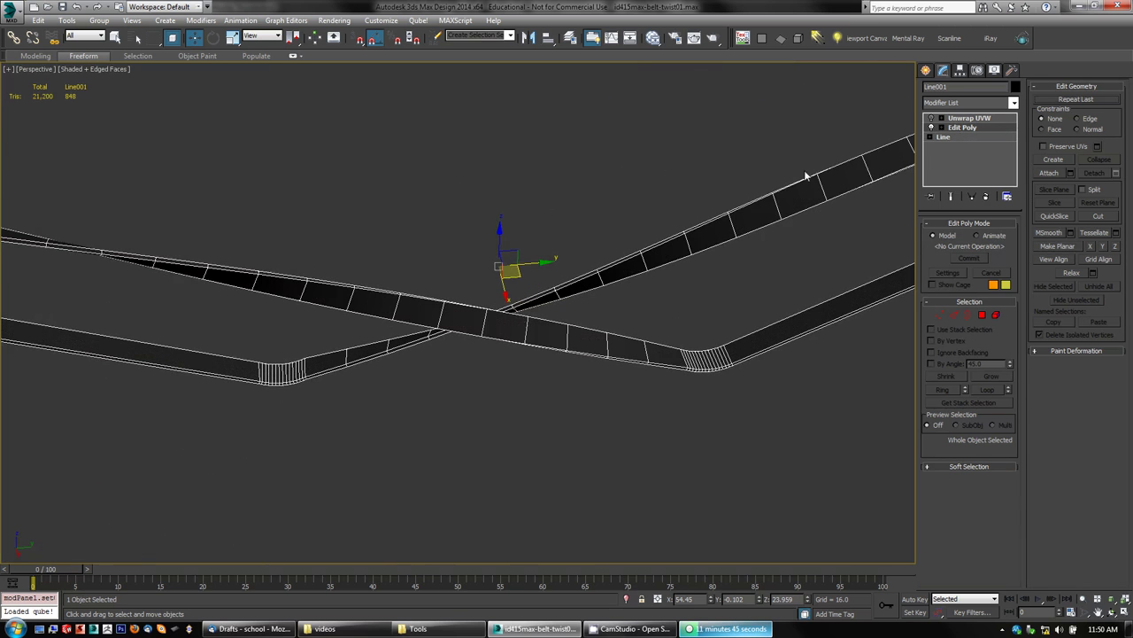
scroll(594, 323, "down", 6)
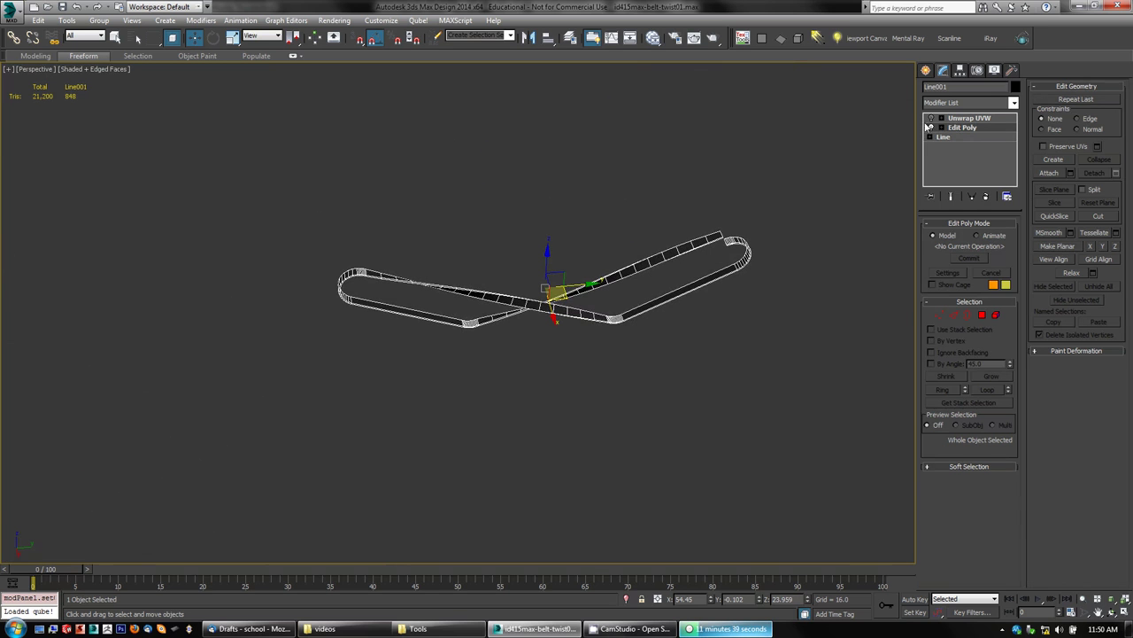
left_click(964, 120)
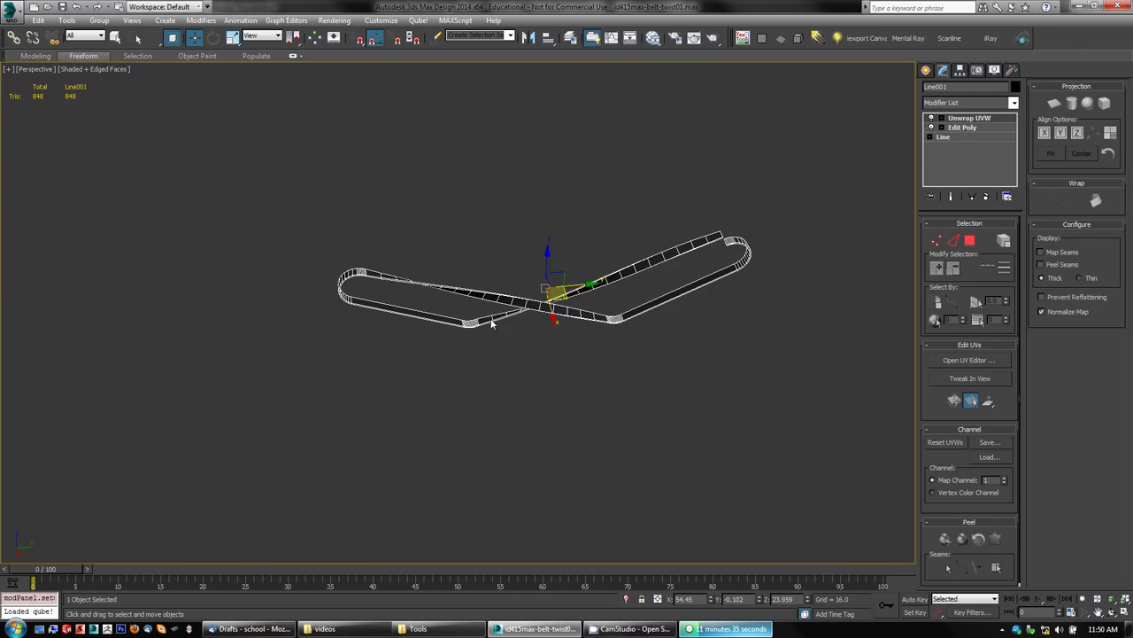
middle_click_drag(670, 409, 876, 195, "alt")
scroll(614, 387, "up", 3)
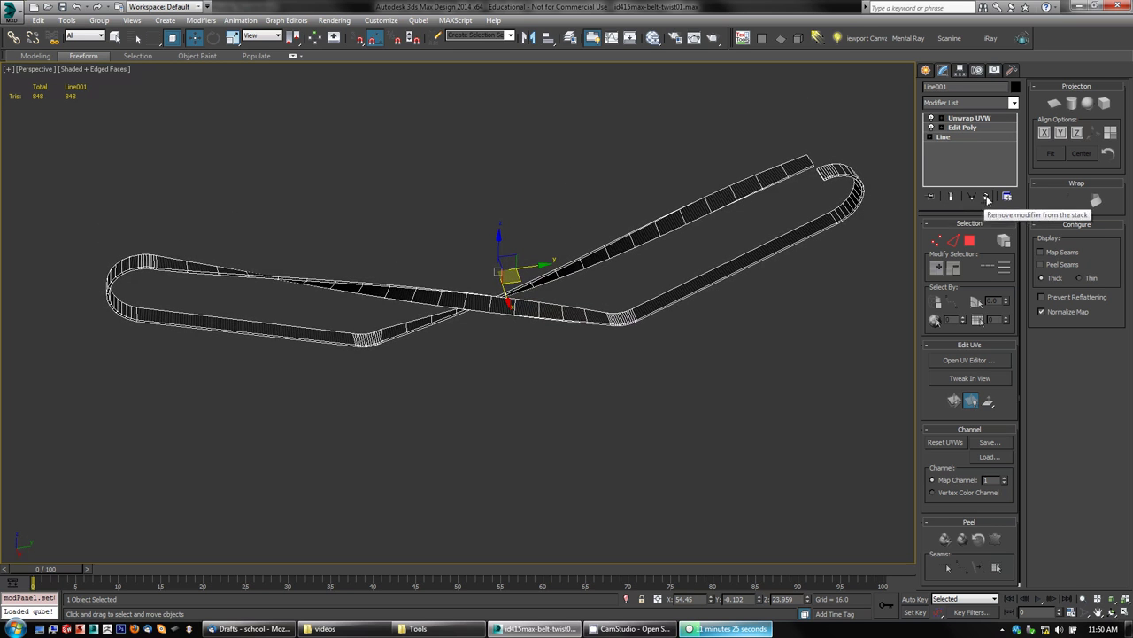
- Remove the Unwrap UVW and Edit Poly modifiers from the belt and apply a fresh Edit Poly above the Line
left_click(988, 197)
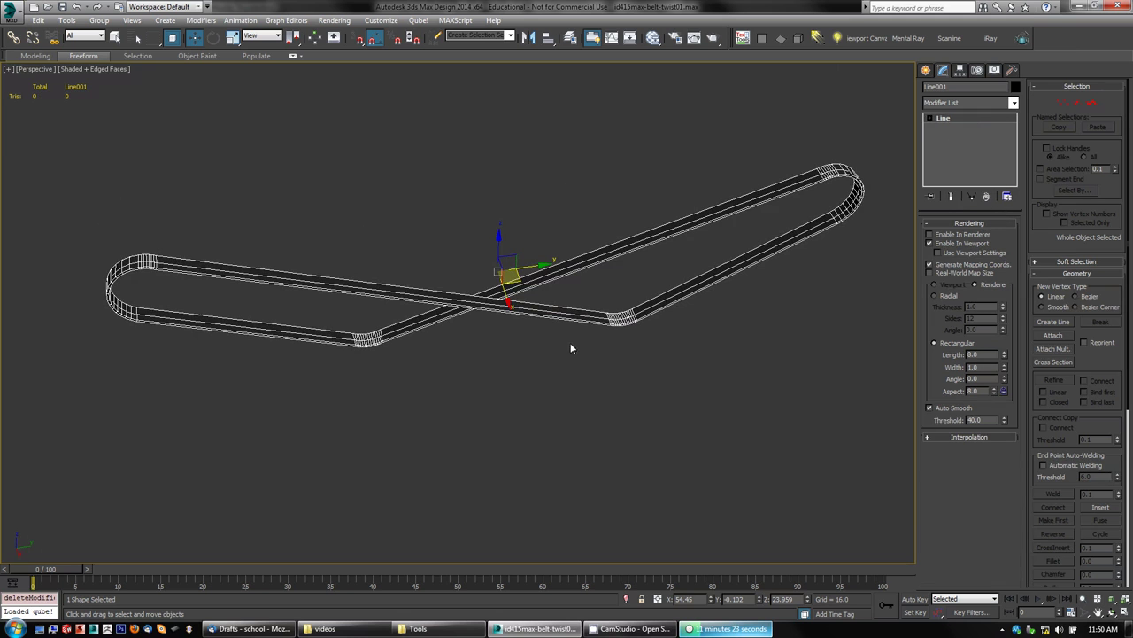
right_click(494, 221)
left_click(467, 283)
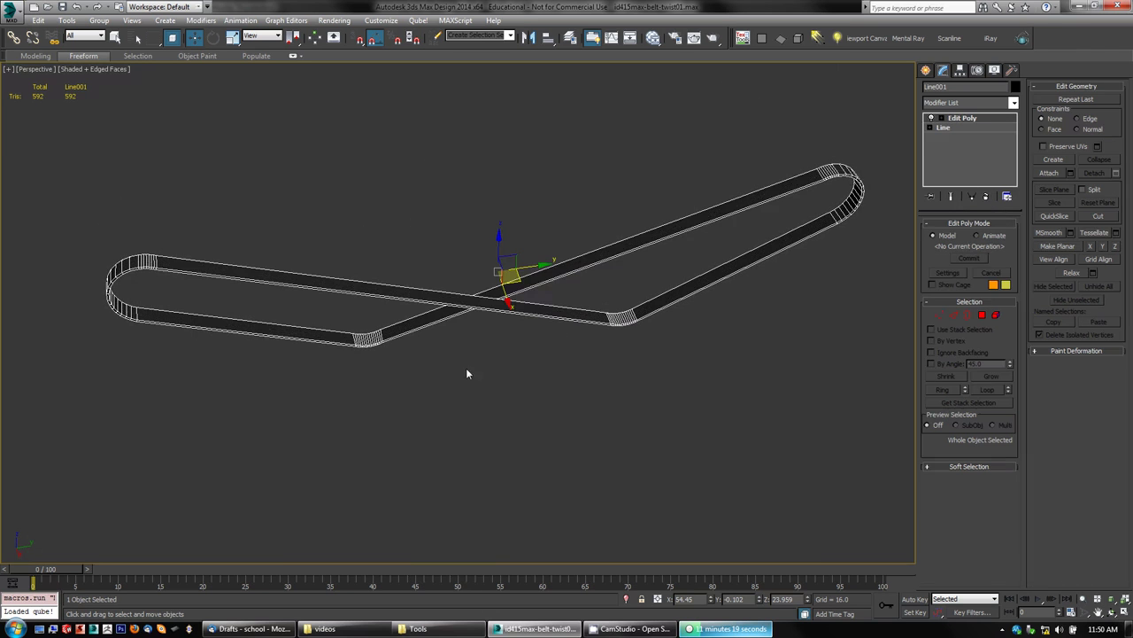
middle_click_drag(388, 341, 377, 349, "alt")
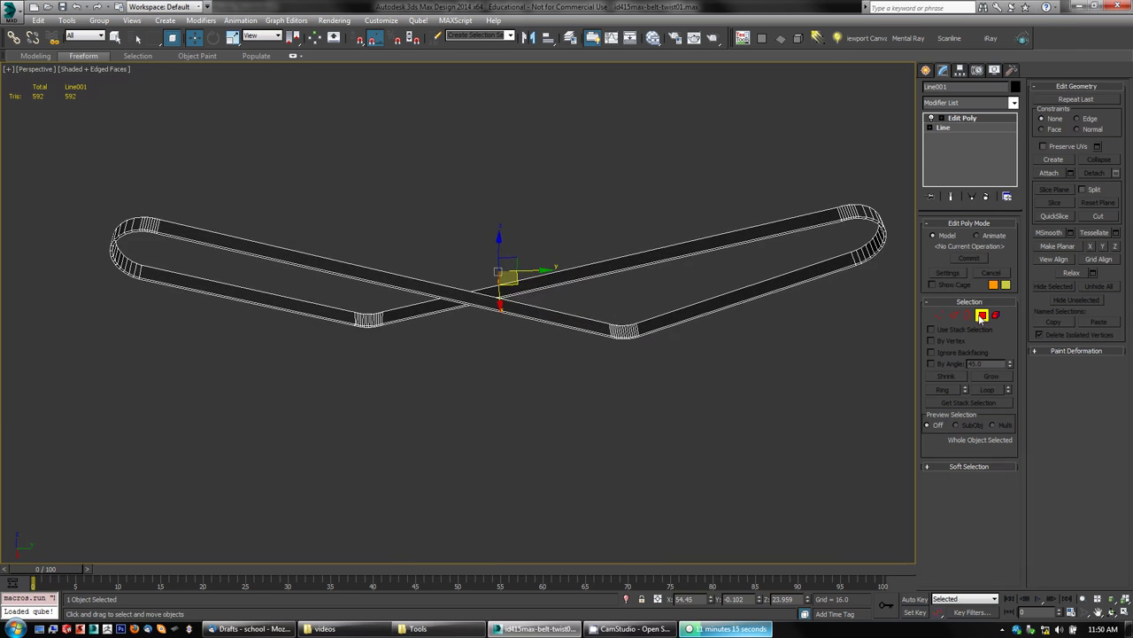
- Detach the four polygons of the belt's front crossing straight section as a separate object and end polygon editing
left_click(982, 315)
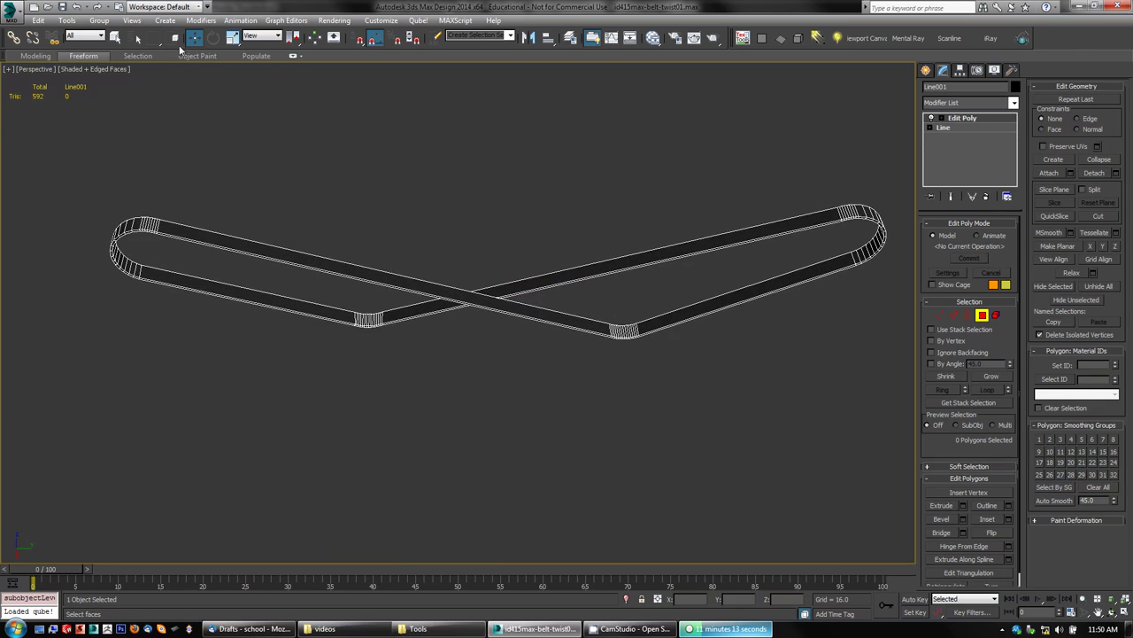
left_click(255, 232)
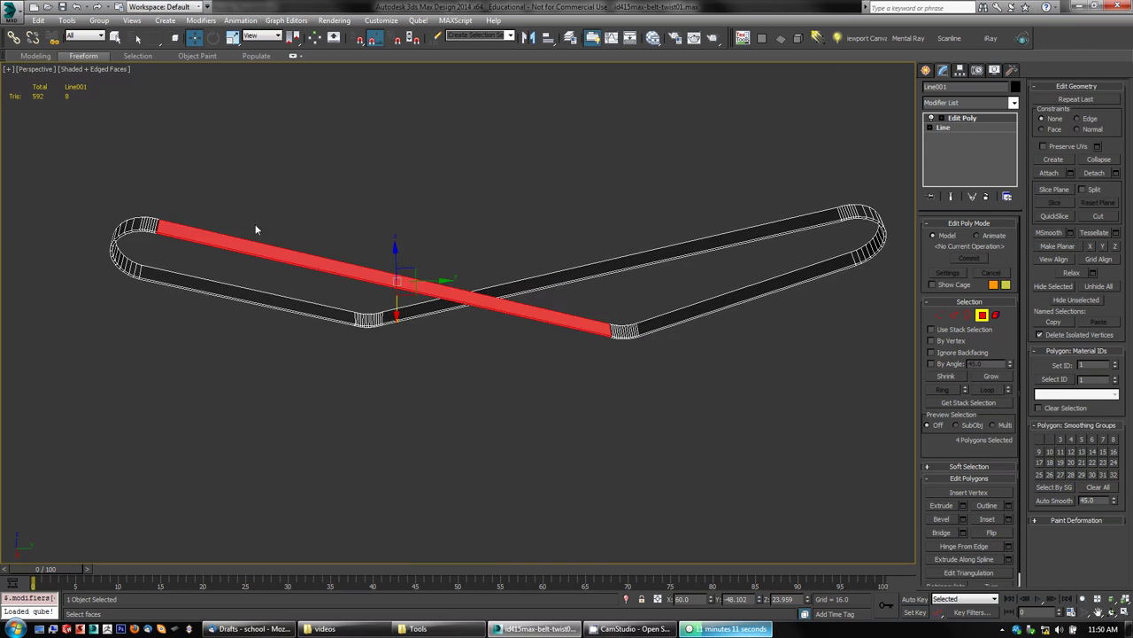
middle_click_drag(462, 354, 484, 382, "alt")
scroll(491, 406, "up", 2)
middle_click_drag(403, 335, 476, 327, "alt")
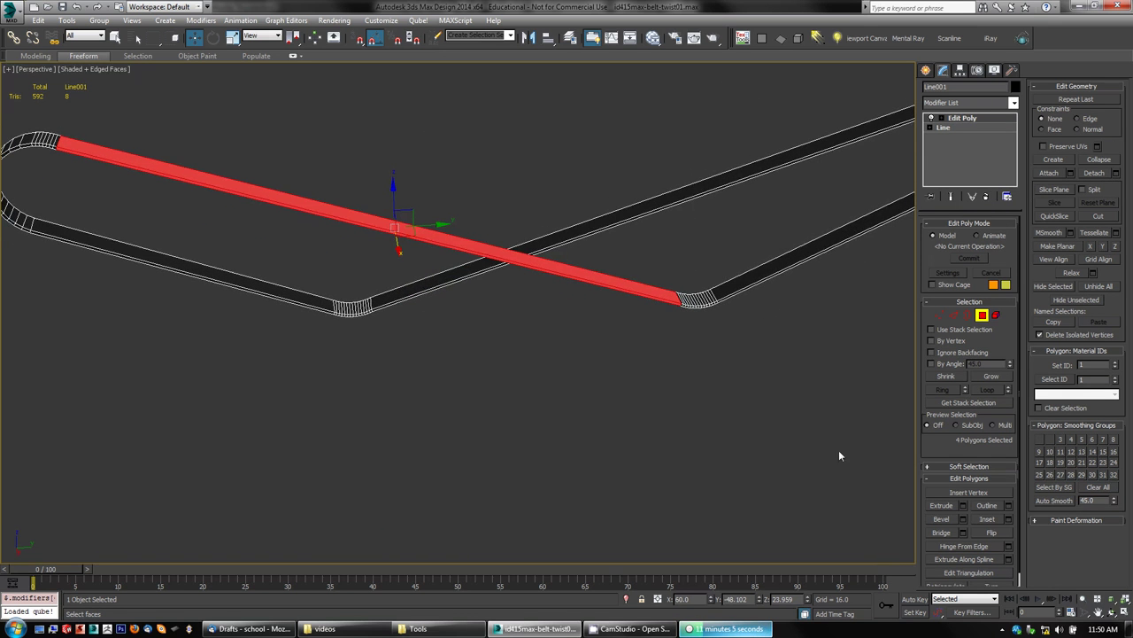
left_click(1095, 174)
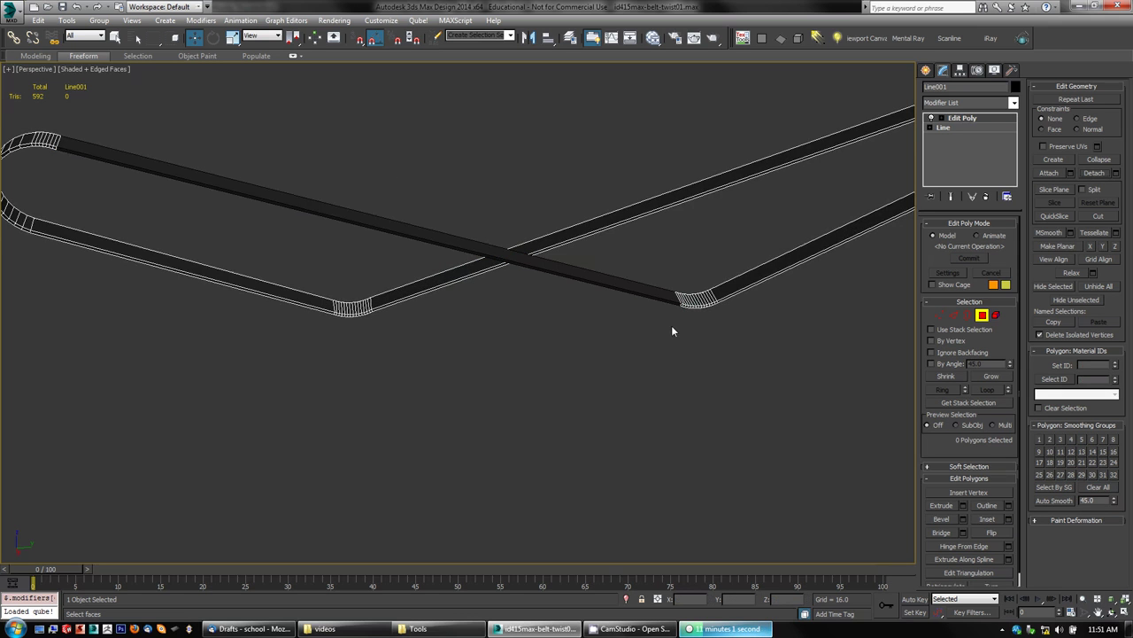
left_click(983, 314)
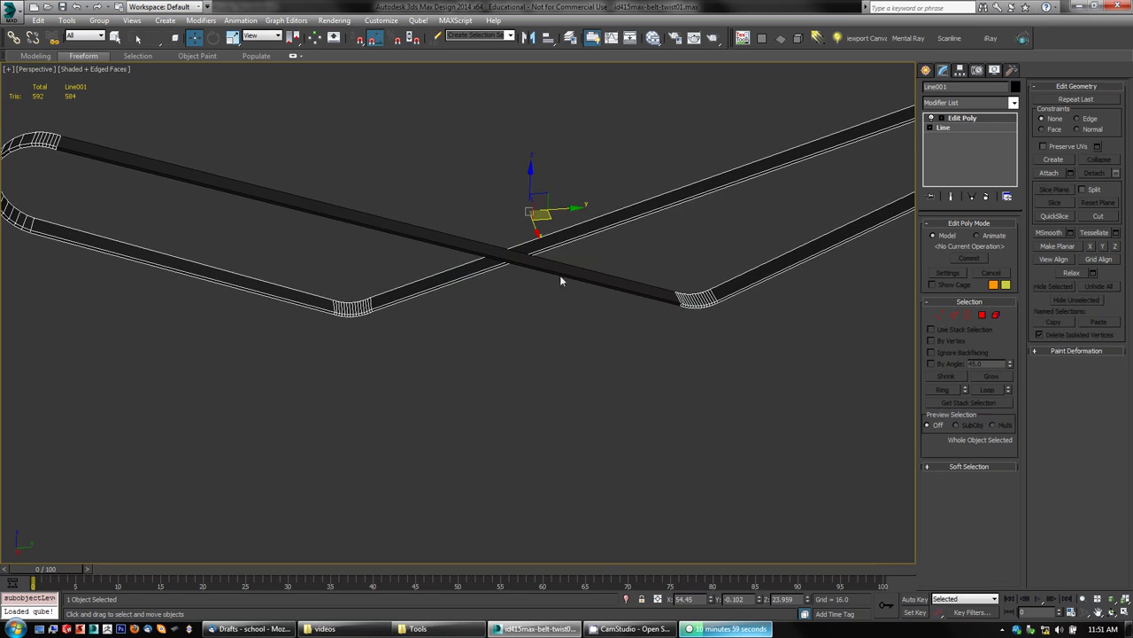
- Select the detached straight strip and its four lengthwise edges
left_click(562, 273)
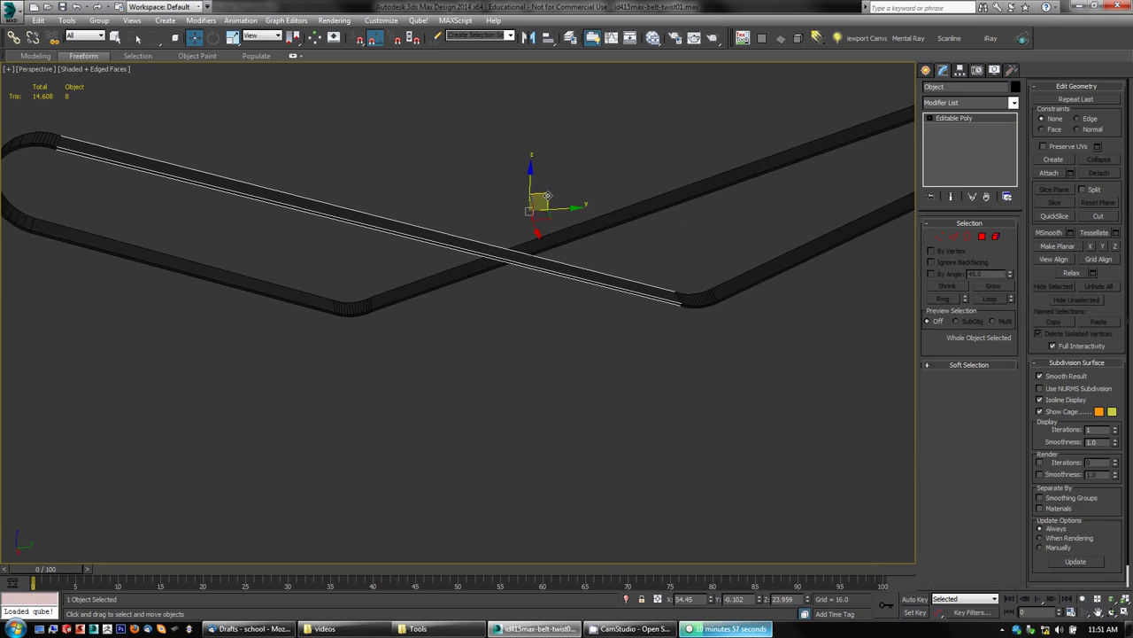
left_click_drag(543, 206, 572, 247)
left_click(955, 237)
left_click_drag(358, 237, 365, 176)
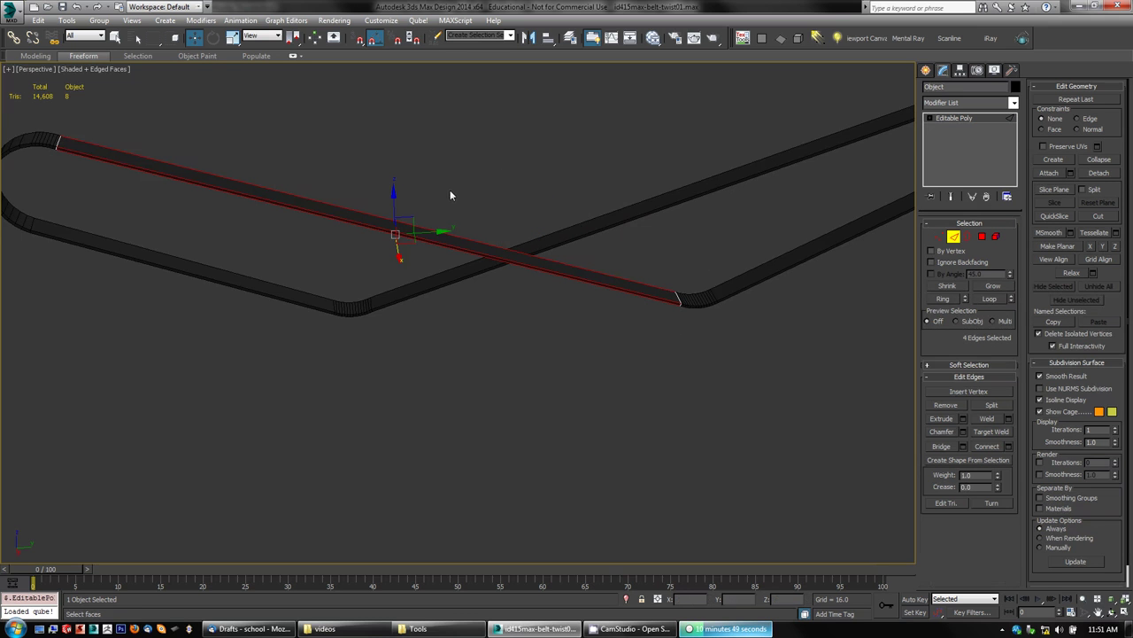
- Connect the strip's four lengthwise edges with 16 segments and end edge editing
left_click(1009, 446)
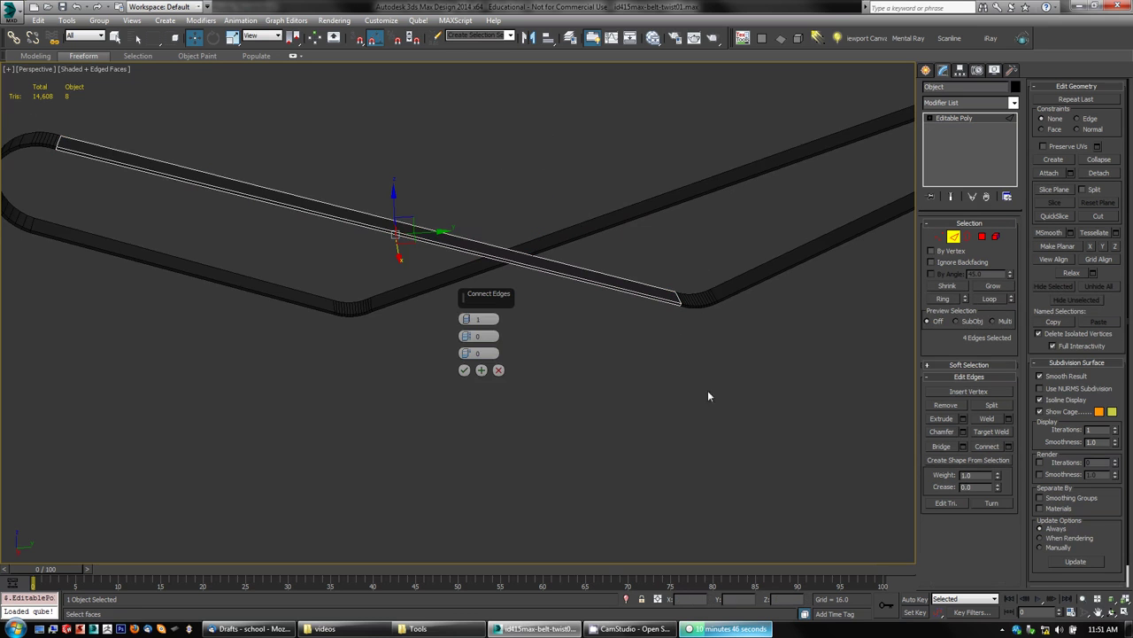
left_click(466, 316)
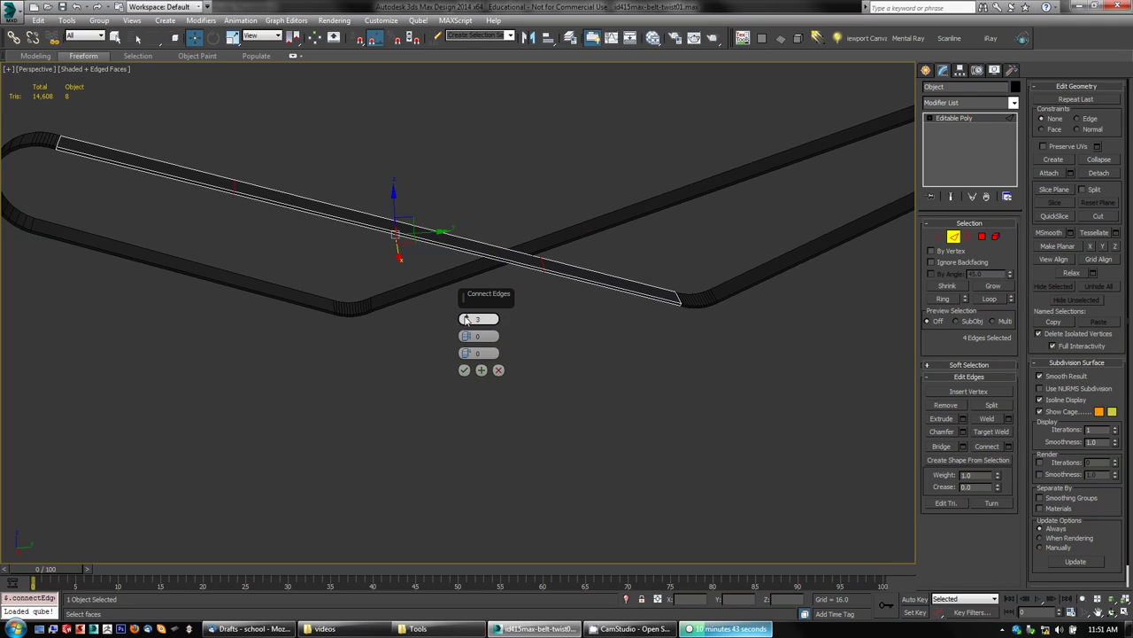
left_click(465, 316)
left_click(465, 316)
middle_click_drag(560, 363, 554, 402, "alt")
scroll(554, 402, "up", 1)
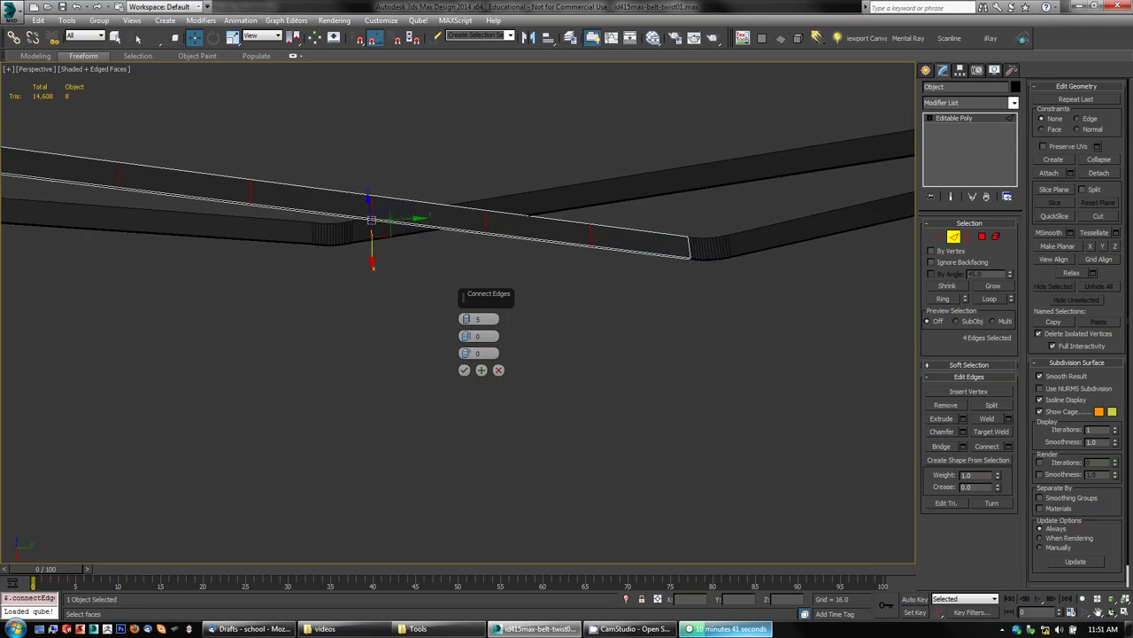
scroll(576, 398, "up", 2)
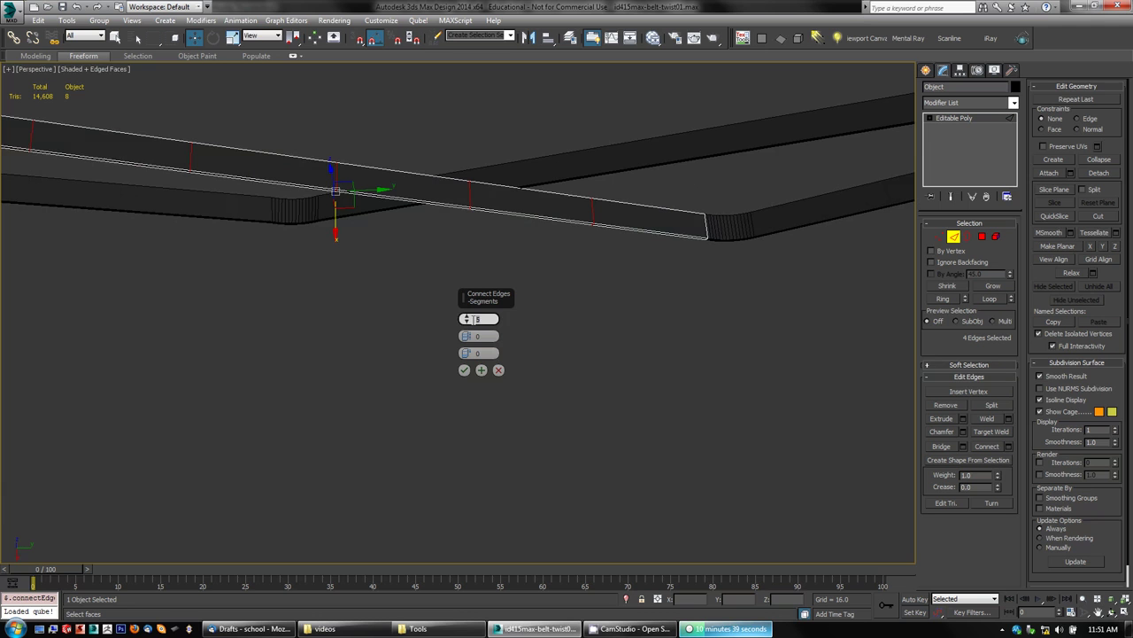
key("Return")
left_click(463, 371)
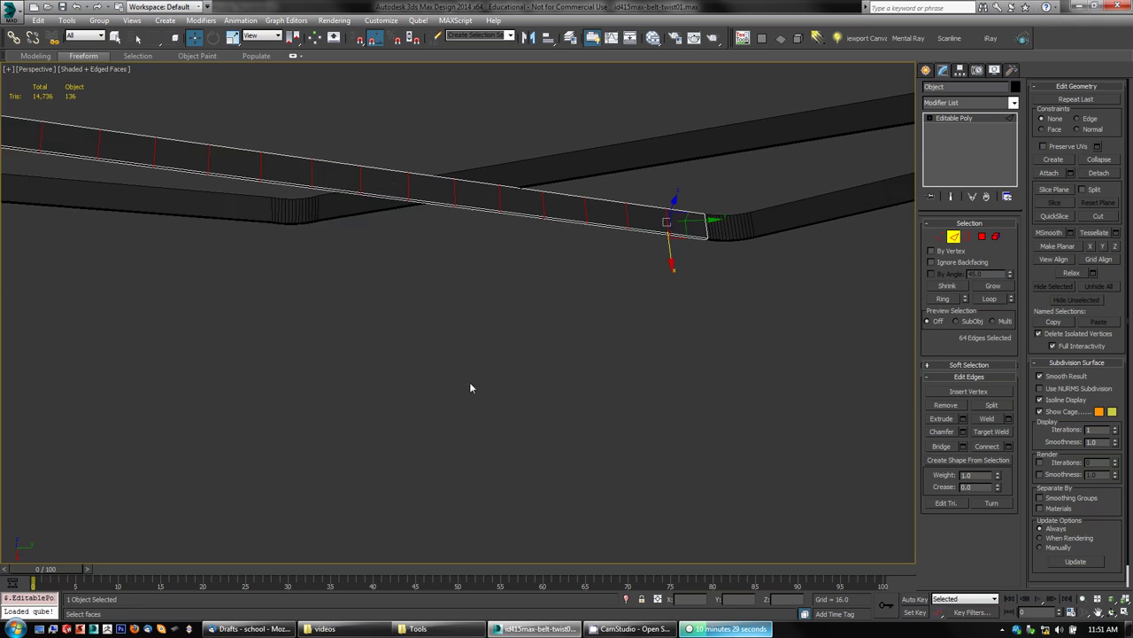
scroll(471, 388, "down", 6)
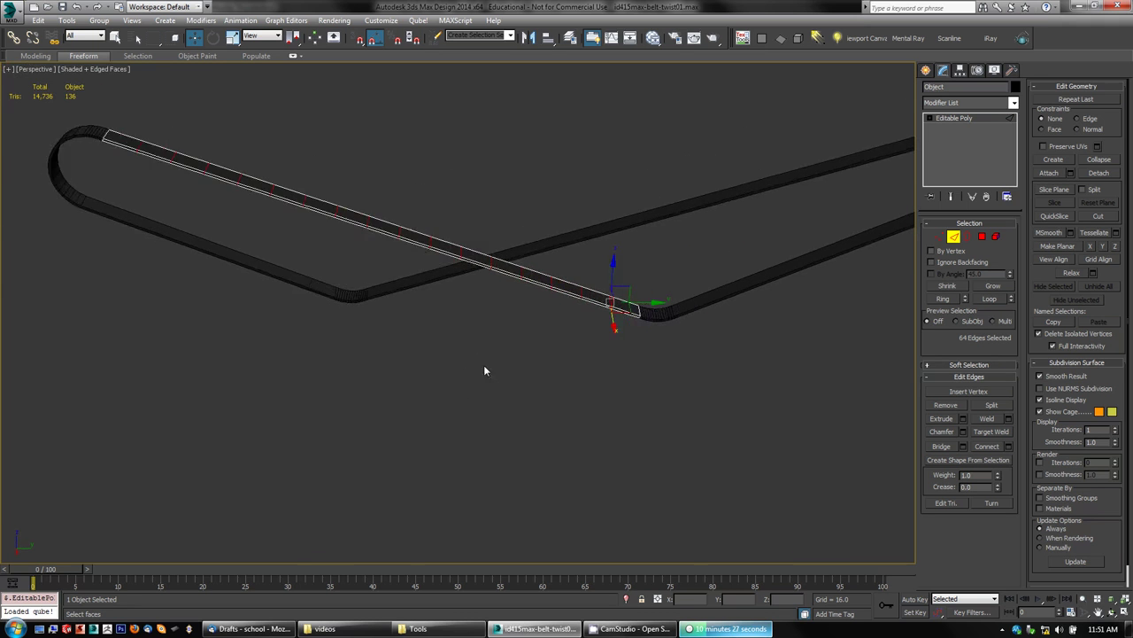
middle_click_drag(484, 370, 525, 398)
left_click_drag(663, 360, 550, 302)
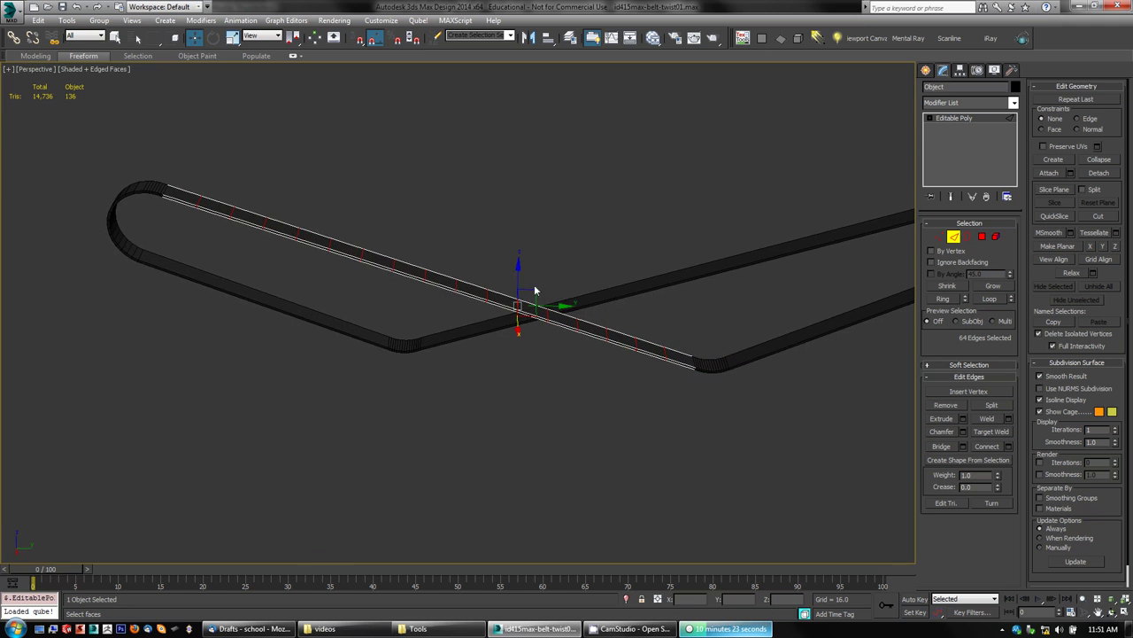
left_click(954, 238)
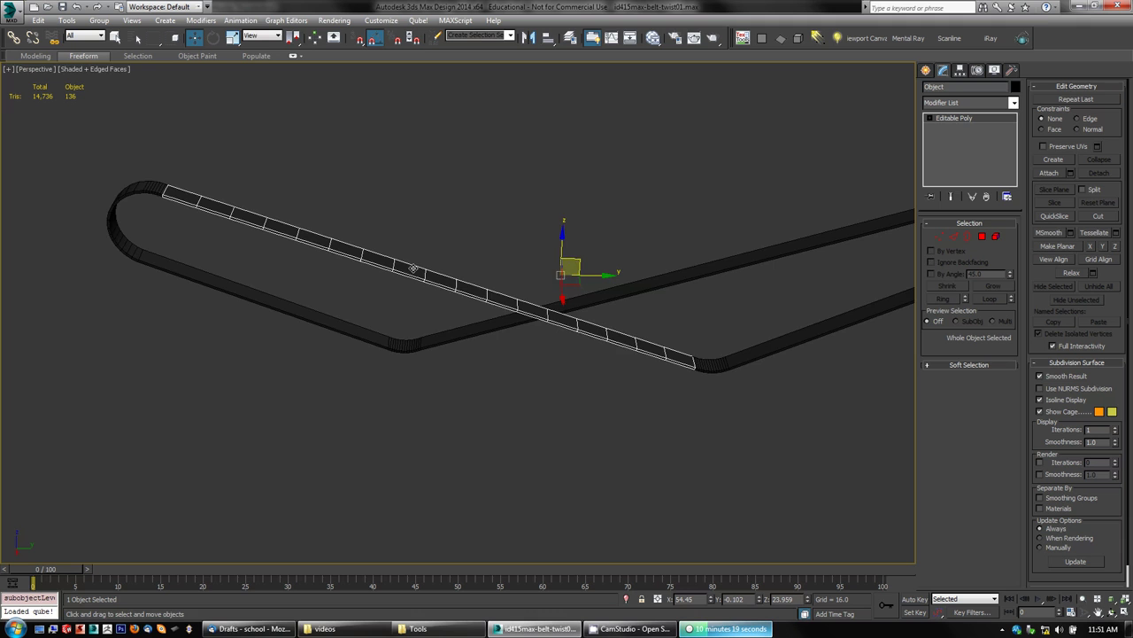
- Center the detached strip's pivot on the object, affecting the pivot only
middle_click_drag(528, 322, 512, 290, "alt")
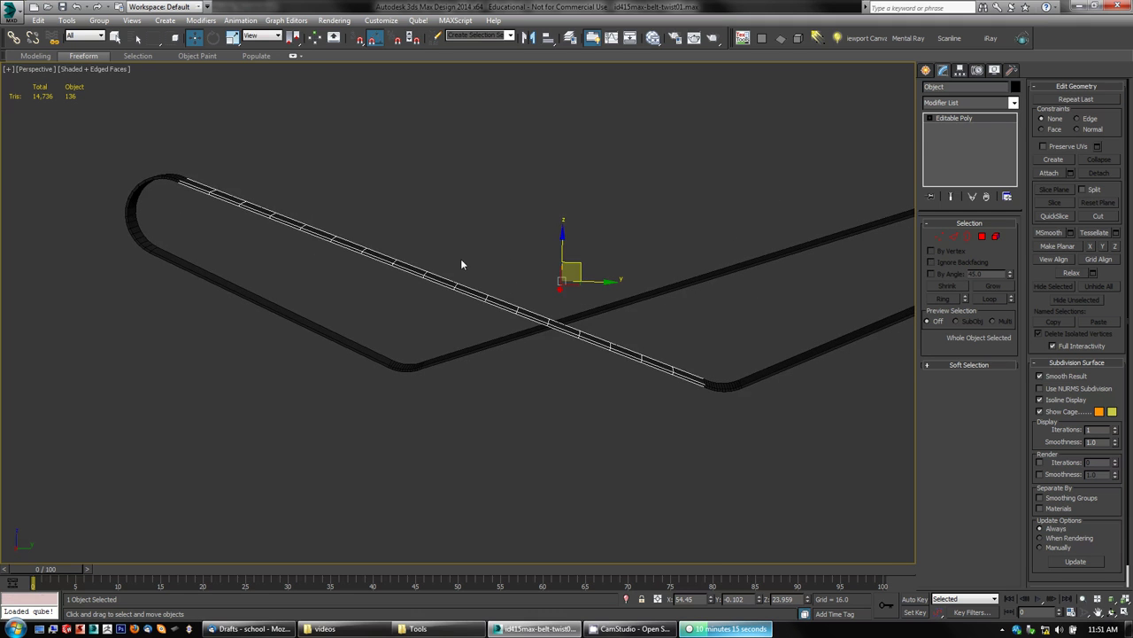
left_click(960, 71)
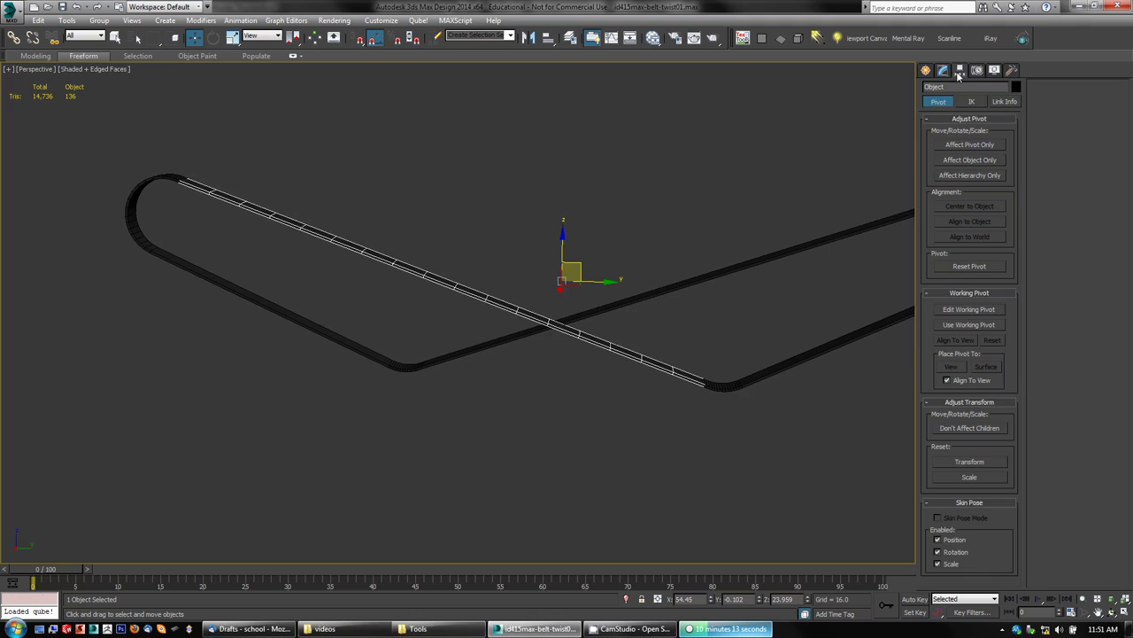
left_click(970, 144)
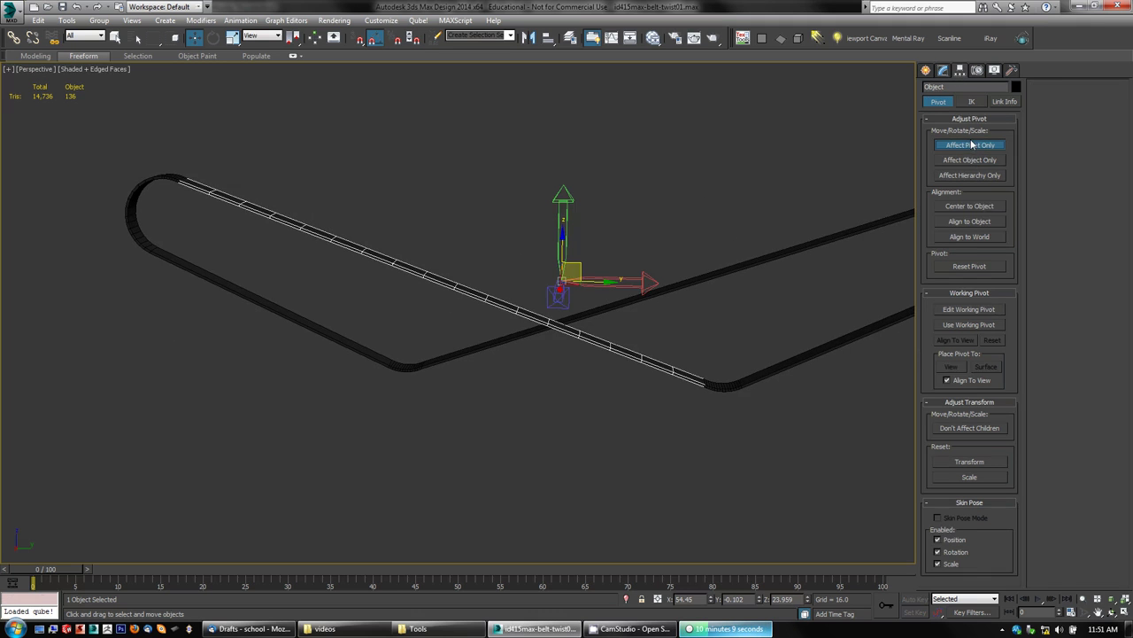
left_click(974, 206)
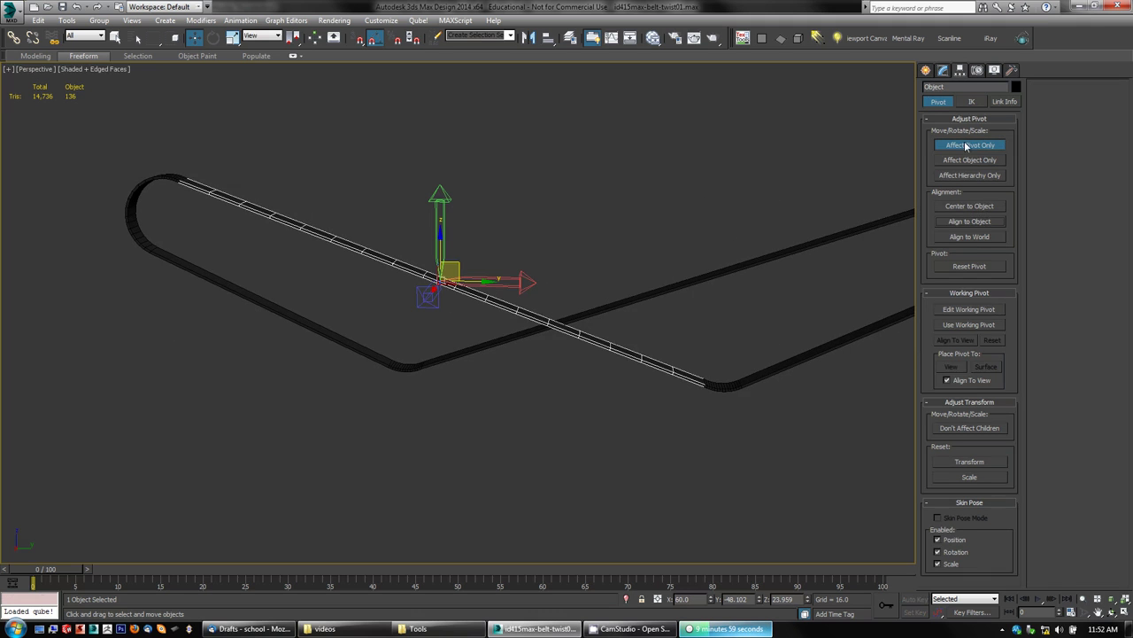
- Rotate the strip's pivot in the Right view so its X axis runs along the sloped strip, and end pivot editing
key("e")
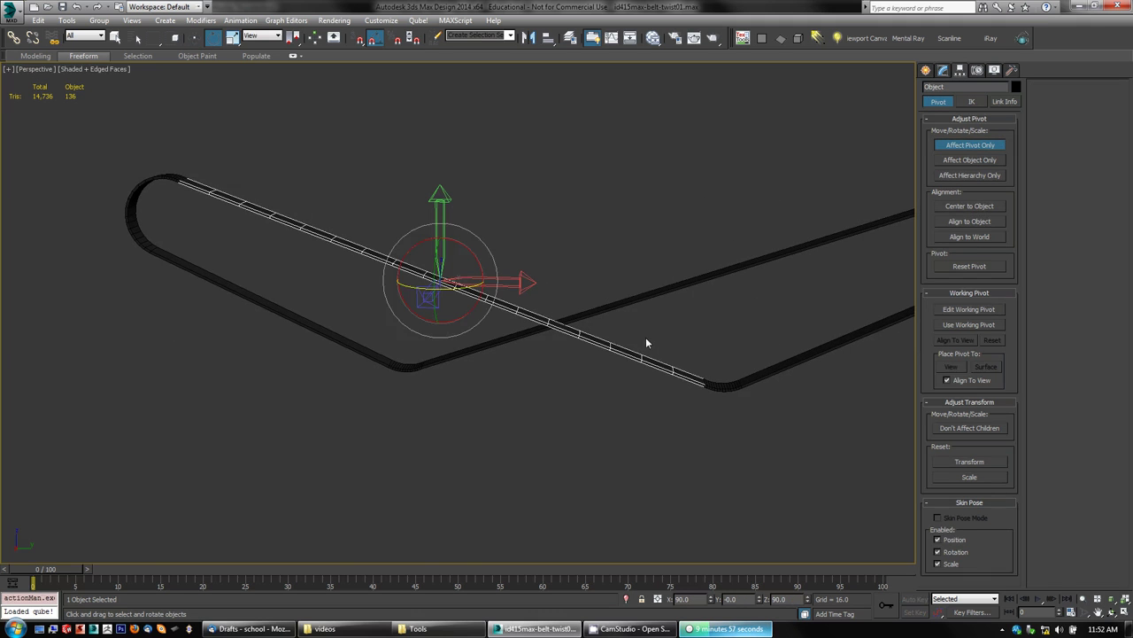
key("alt+w")
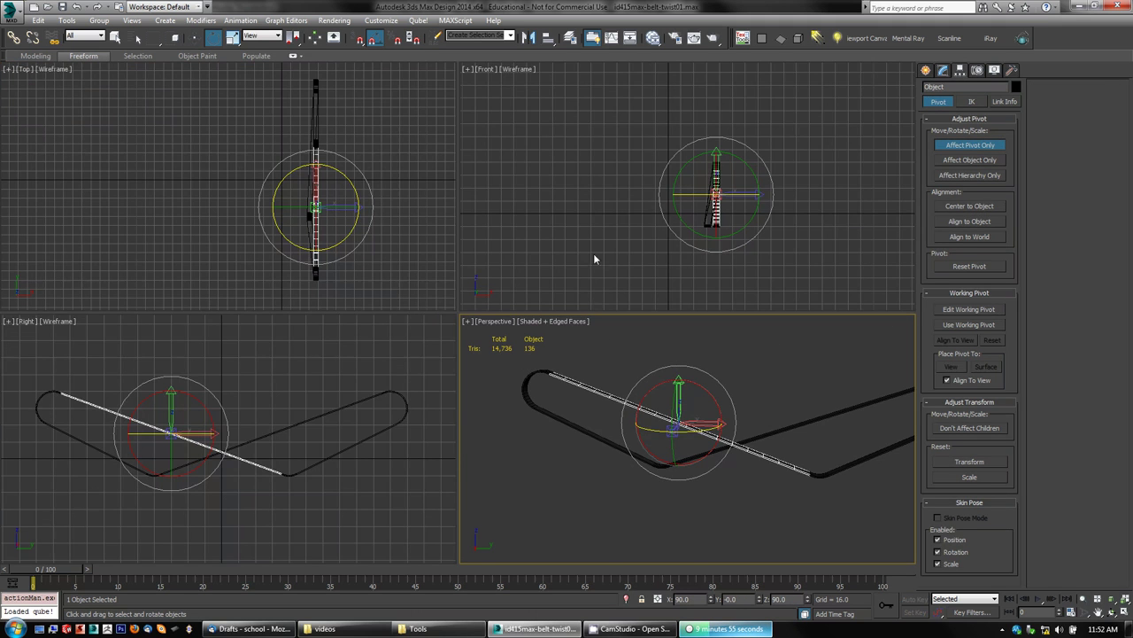
middle_click_drag(220, 418, 271, 368)
key("alt+w")
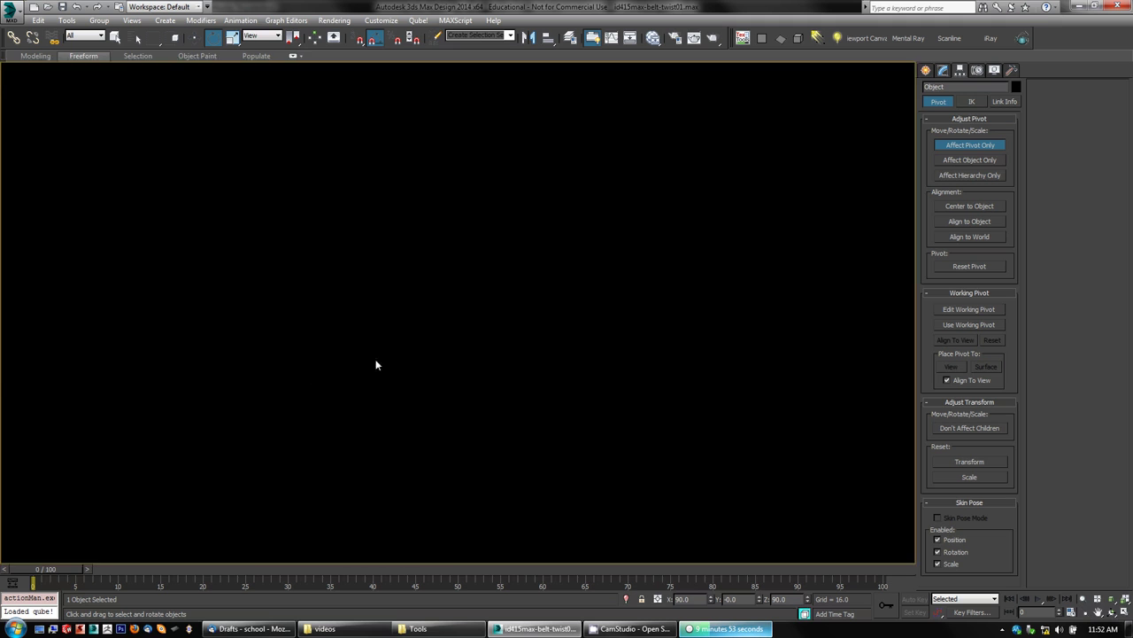
middle_click_drag(493, 233, 528, 319)
scroll(527, 319, "up", 5)
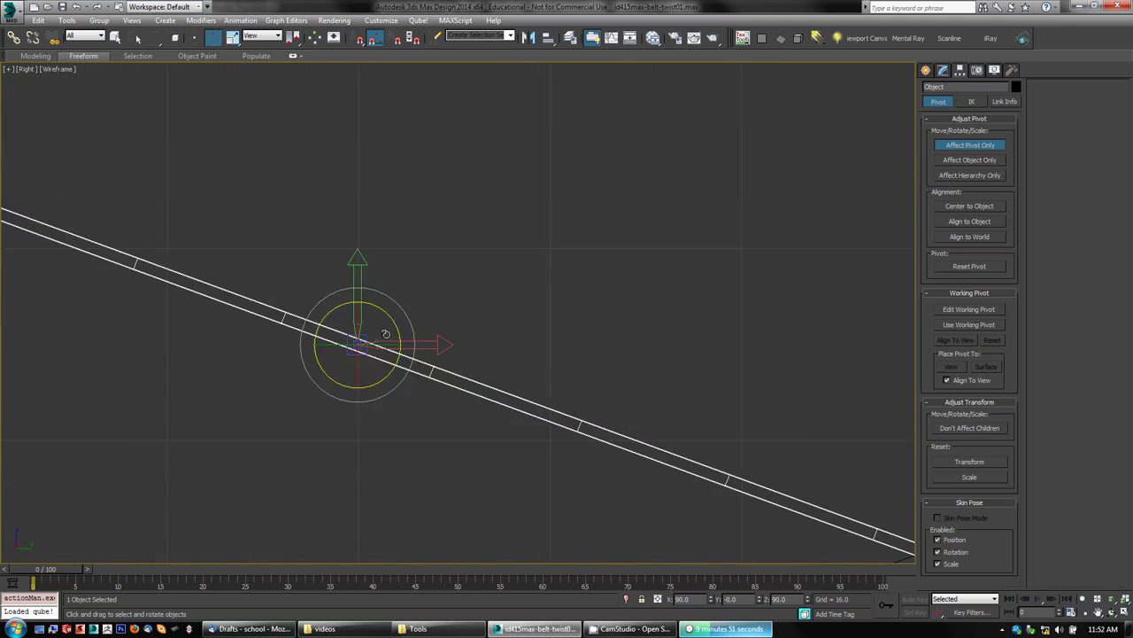
middle_click_drag(404, 315, 547, 239)
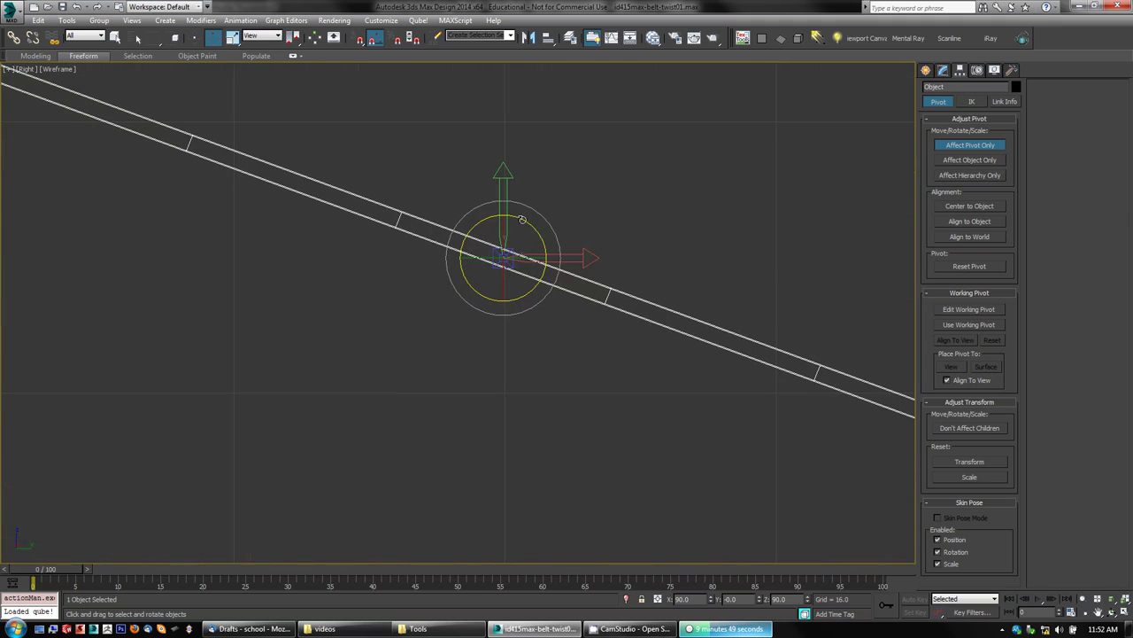
left_click_drag(523, 219, 547, 247)
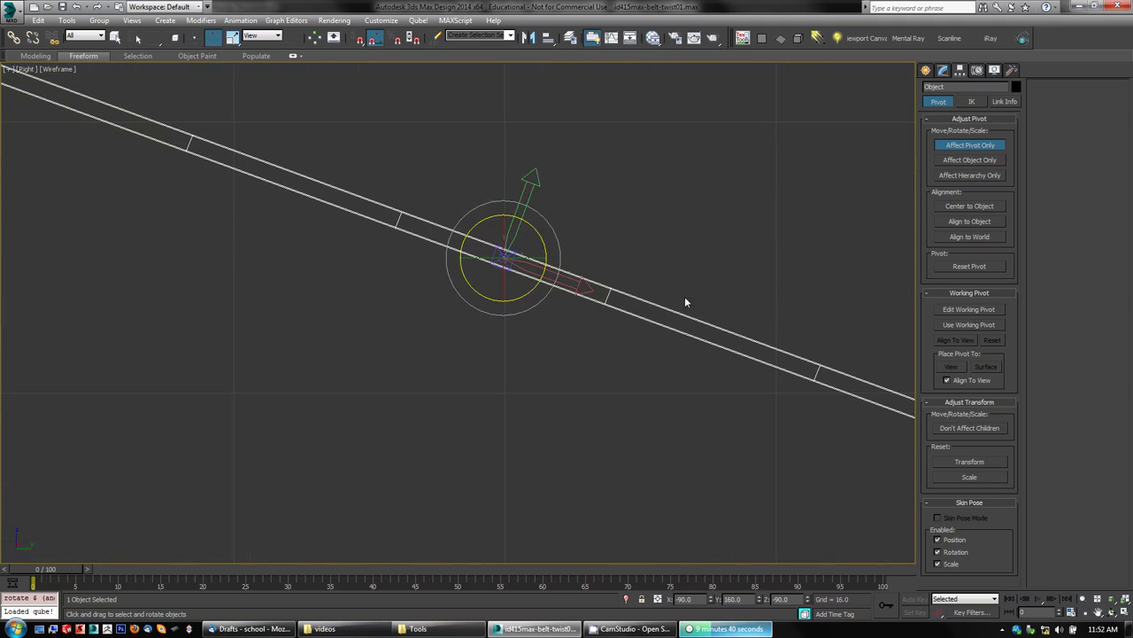
scroll(685, 302, "down", 5)
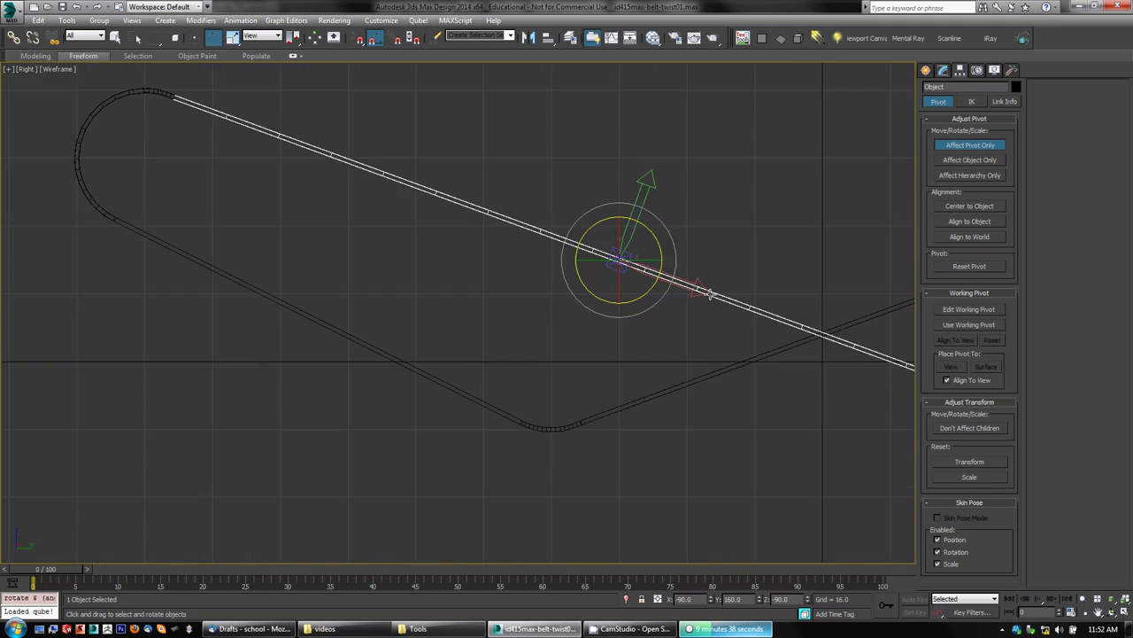
scroll(709, 293, "up", 6)
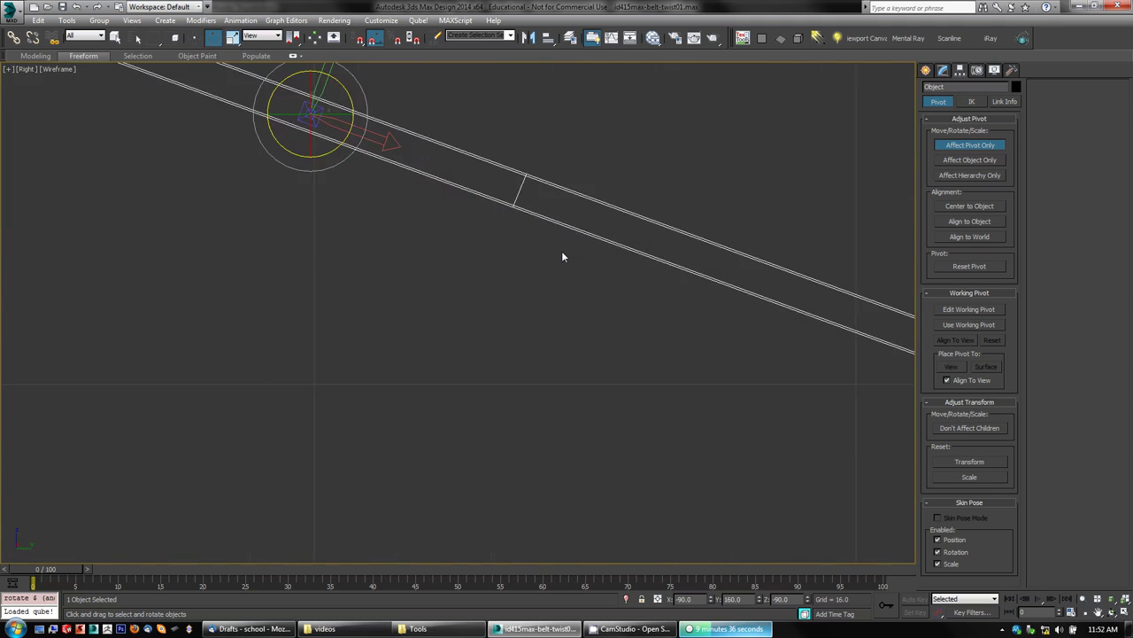
scroll(562, 255, "down", 6)
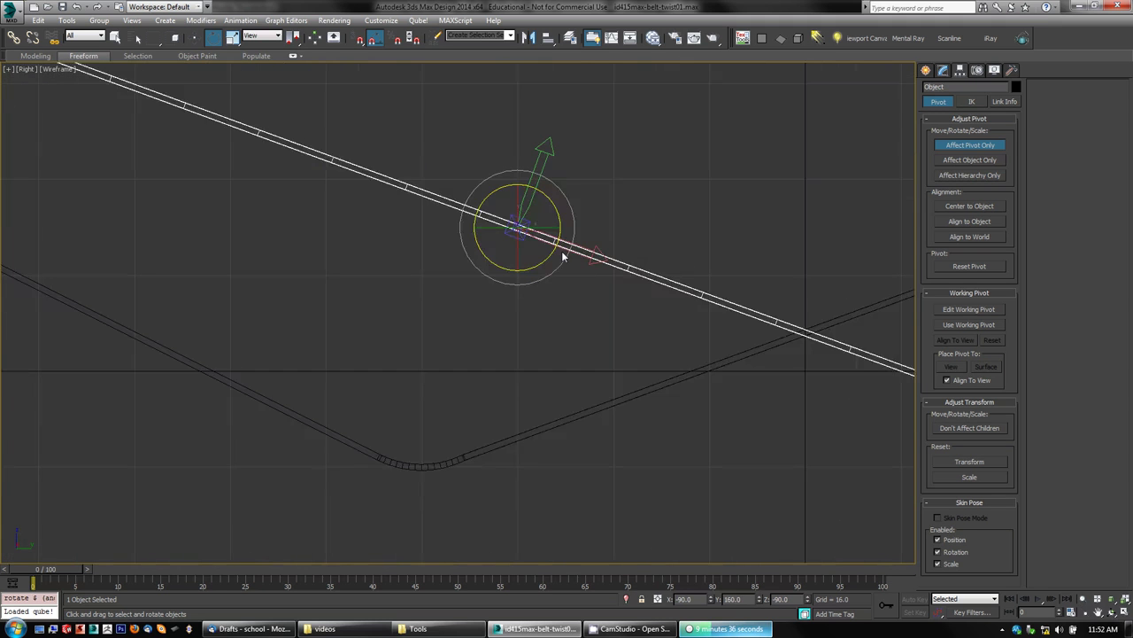
left_click(974, 145)
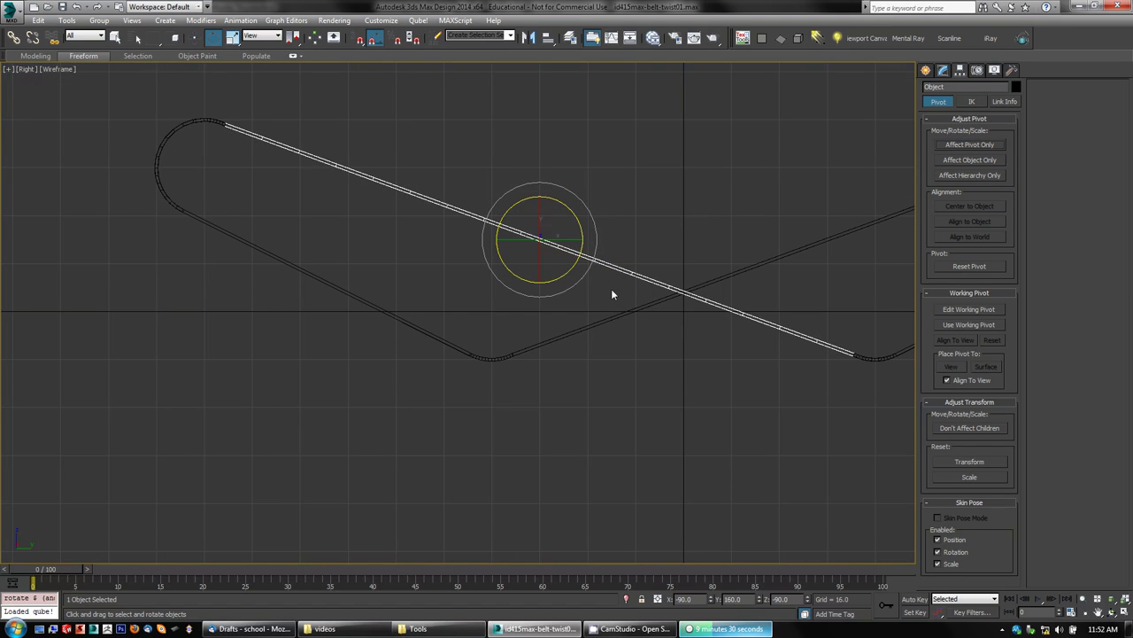
- Compare the strip's rotation gizmo in the Local and View reference coordinate systems, ending with View
left_click(254, 37)
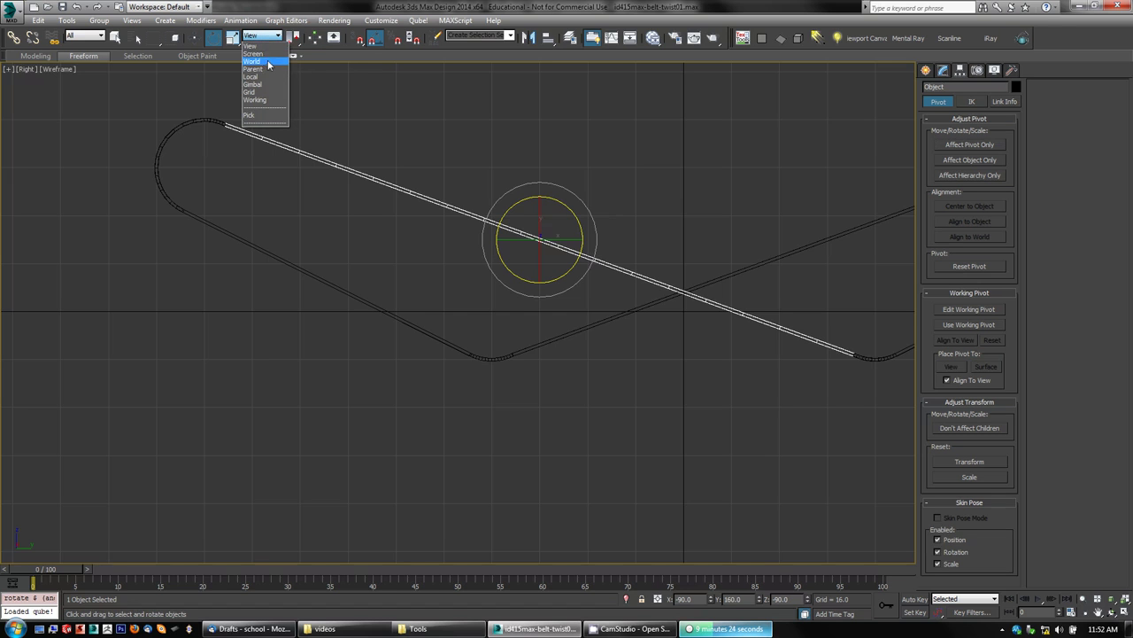
left_click(266, 76)
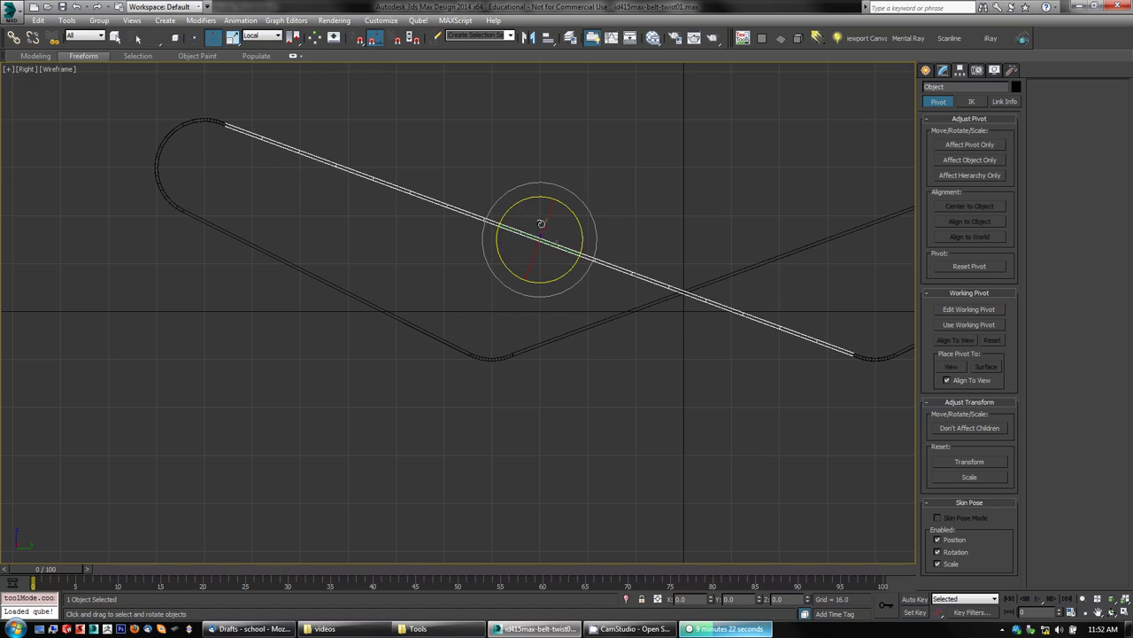
left_click_drag(541, 223, 559, 207)
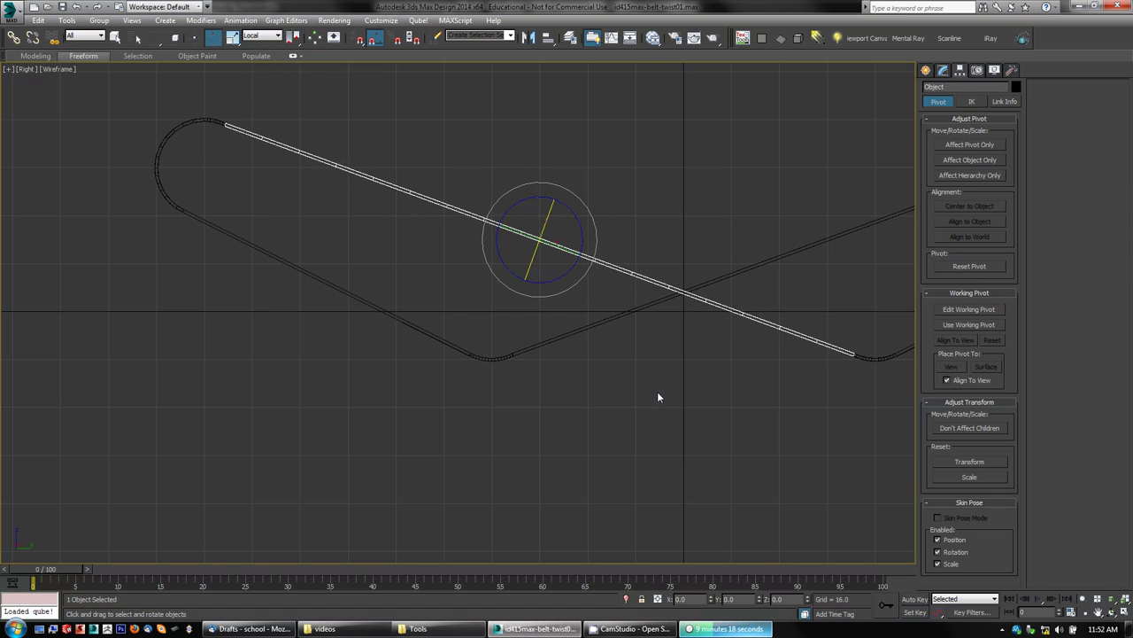
left_click(260, 36)
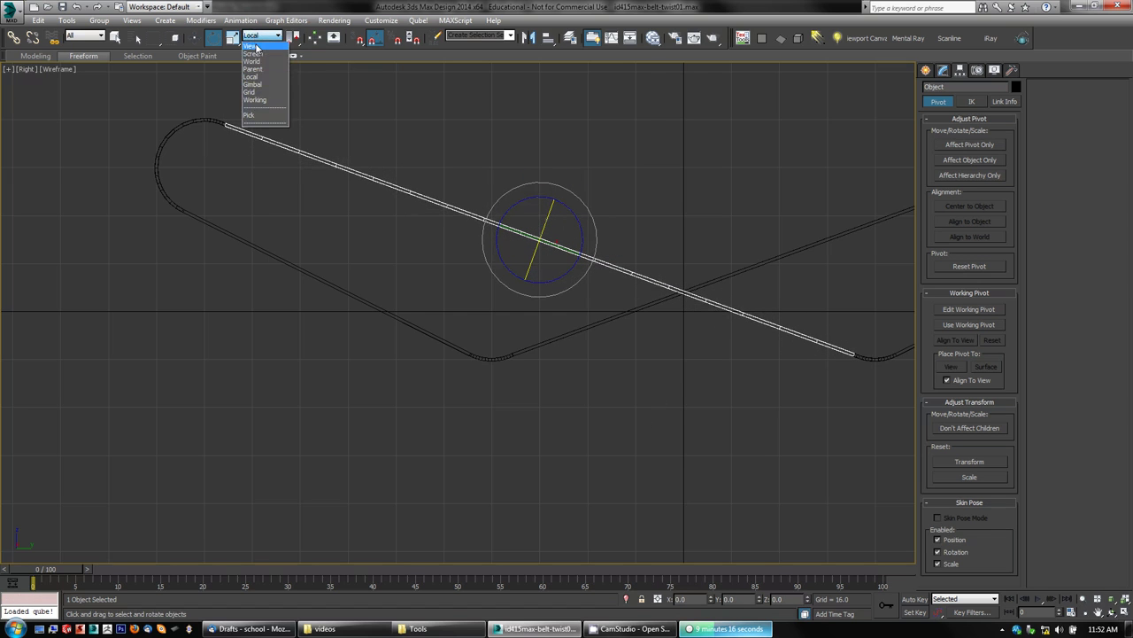
left_click(256, 47)
left_click_drag(518, 191, 546, 299)
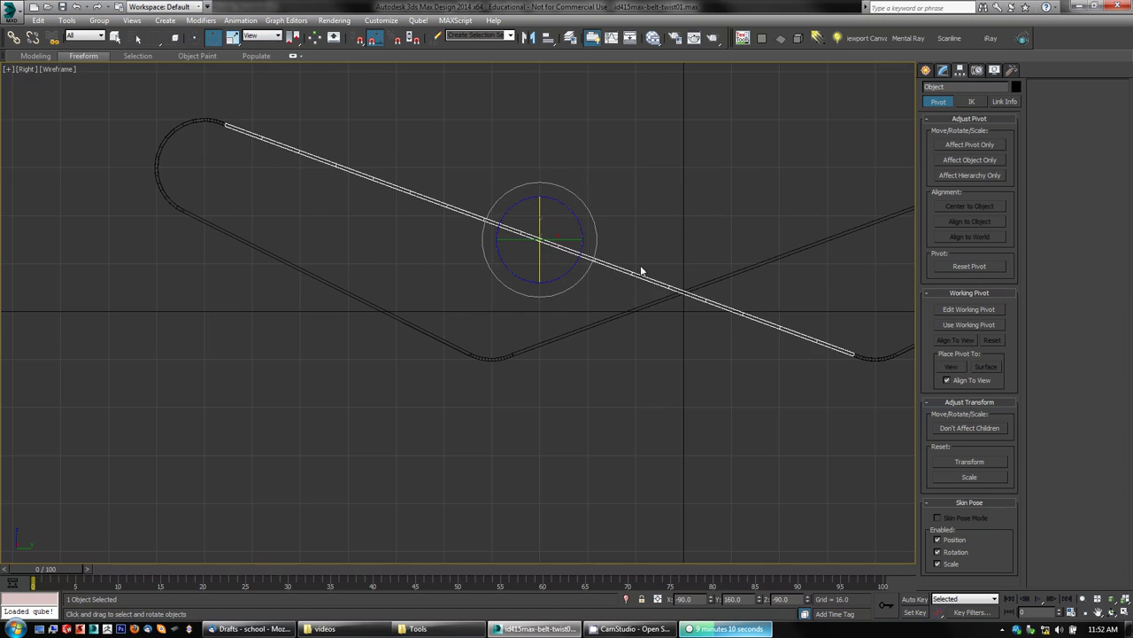
- Examine the subdivided strip and its place in the belt loop from different angles and distances in the perspective view
middle_click_drag(612, 398, 579, 387, "alt")
key("shift+z")
key("alt+w")
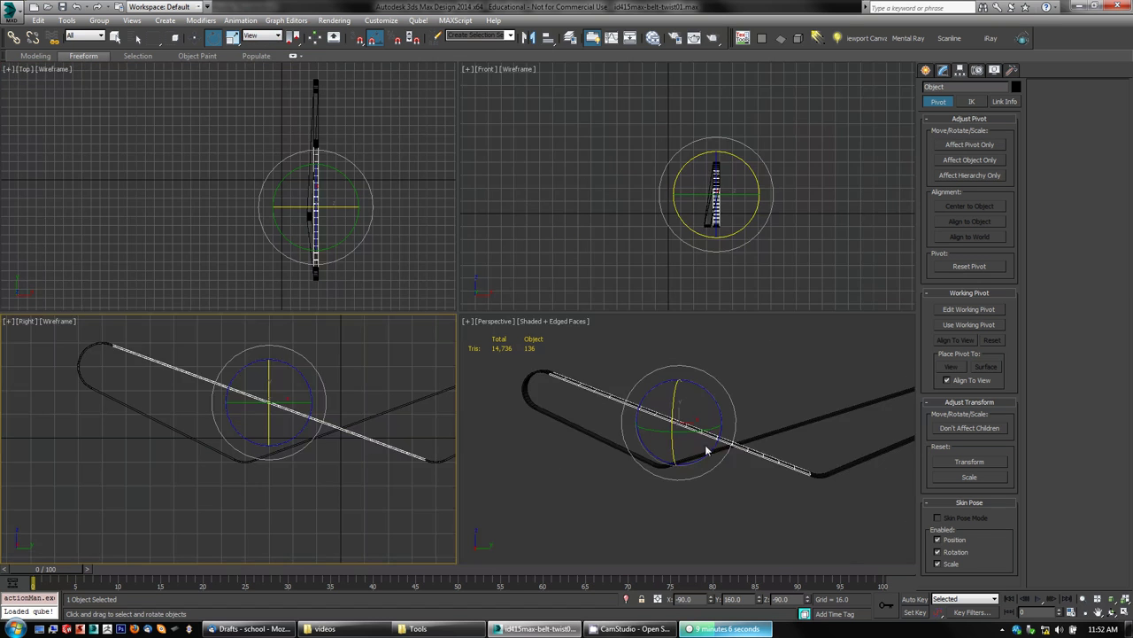
middle_click_drag(682, 447, 648, 470, "alt")
key("alt+w")
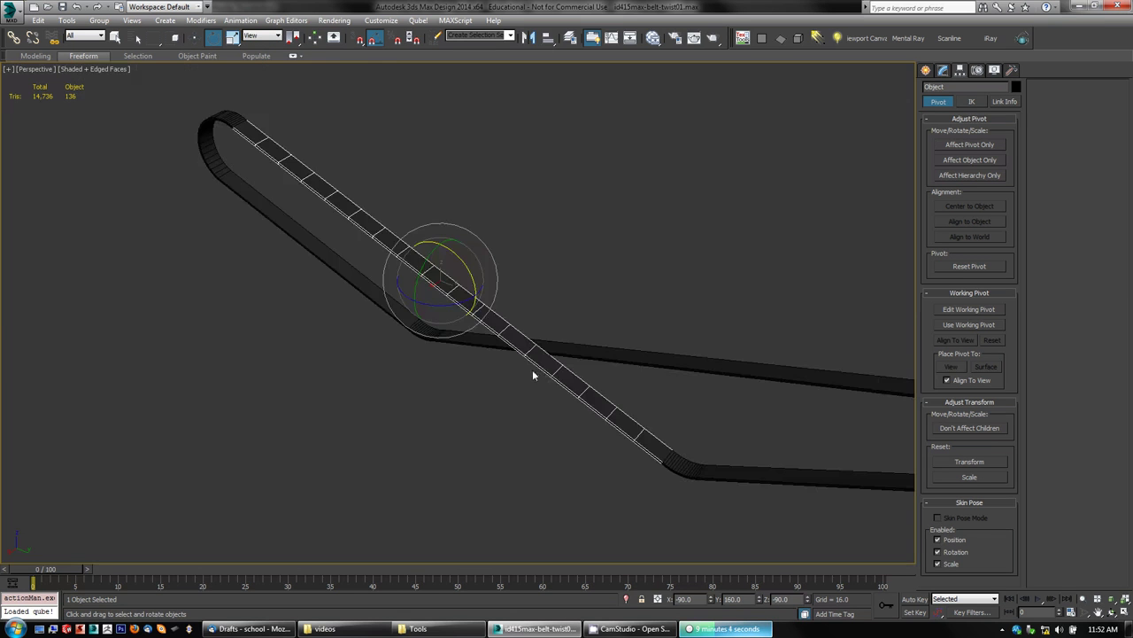
mouse_move(534, 374)
middle_mouse_down()
mouse_move(525, 331)
mouse_move(508, 384)
mouse_move(549, 415)
middle_mouse_up()
scroll(508, 384, "up", 3)
scroll(496, 385, "down", 2)
scroll(529, 363, "down", 3)
scroll(531, 447, "down", 5)
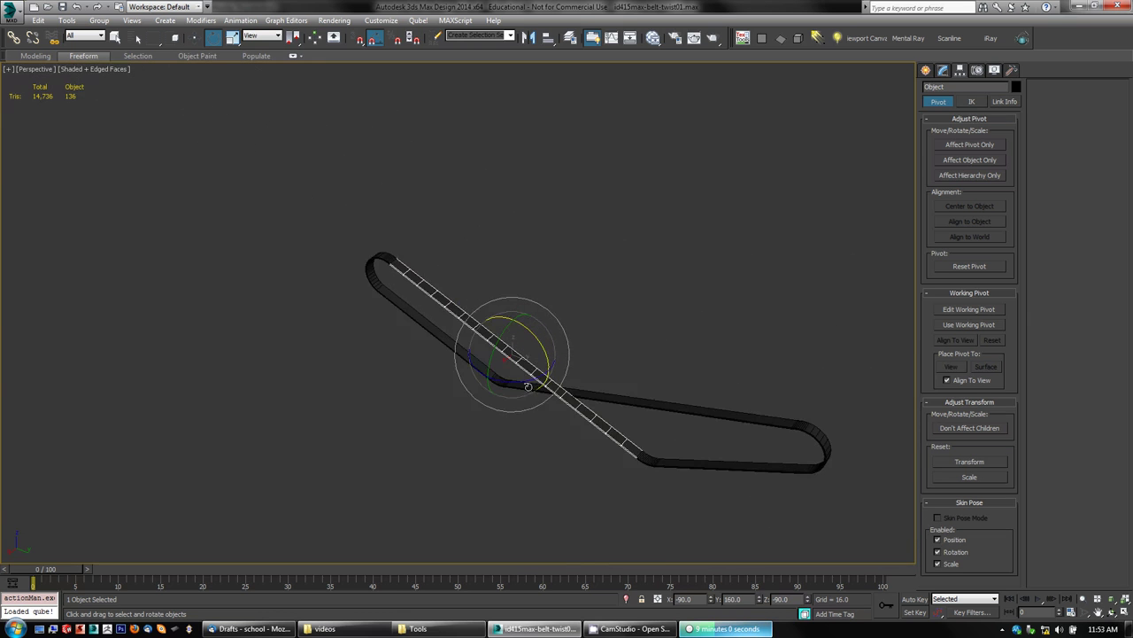
scroll(497, 416, "up", 6)
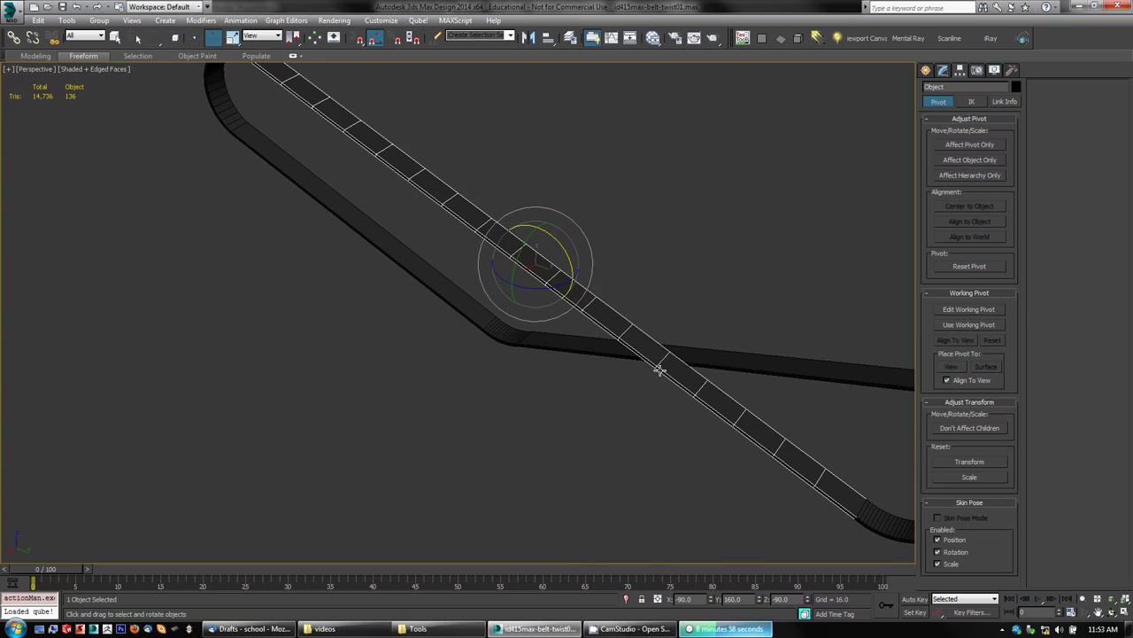
- Add a Twist modifier to the detached strip above its Editable Poly
right_click(659, 311)
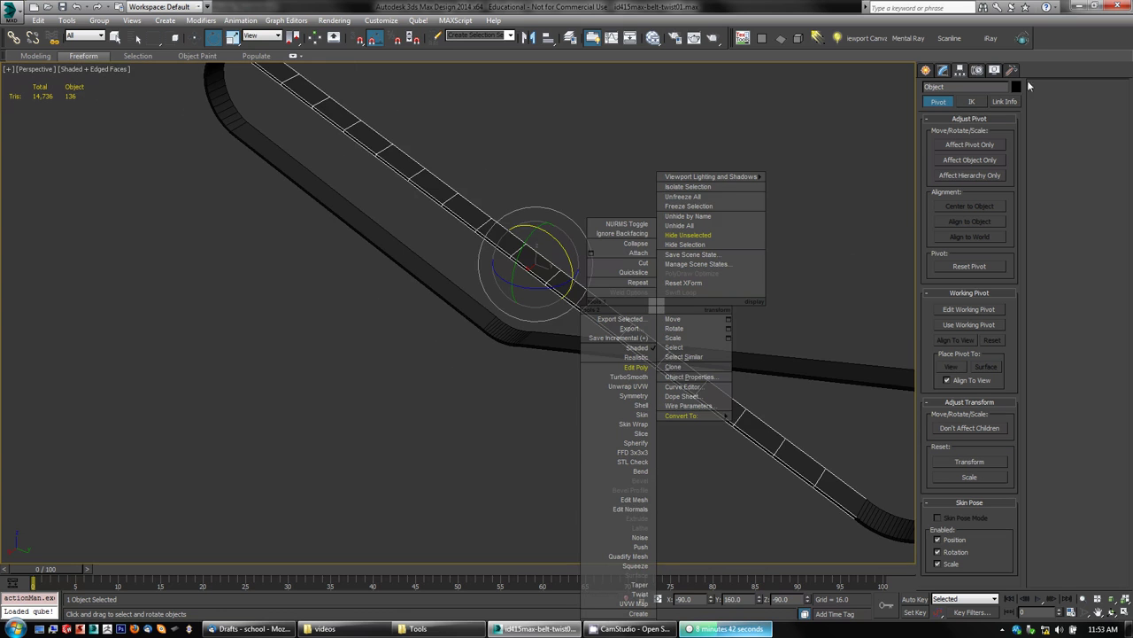
left_click(943, 70)
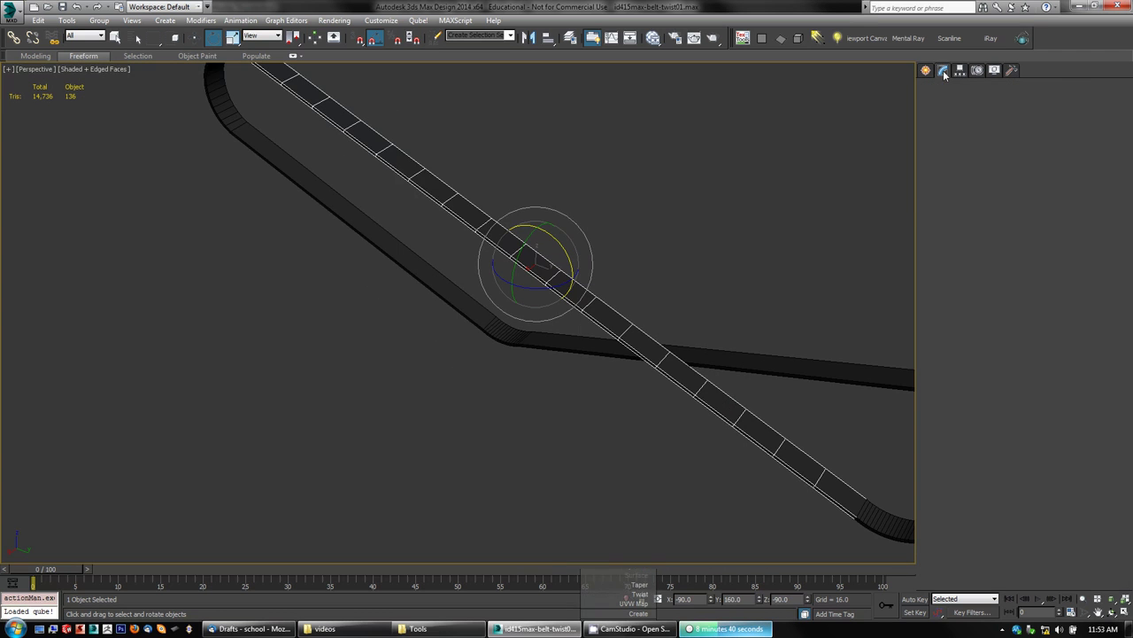
left_click(1014, 103)
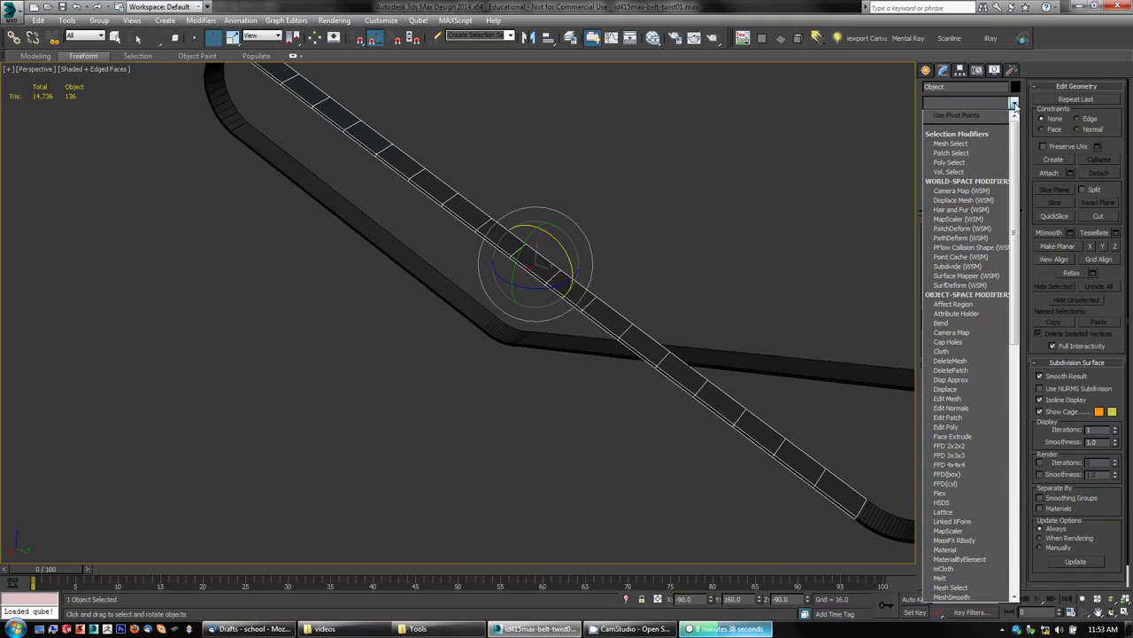
left_click_drag(1014, 223, 1011, 390)
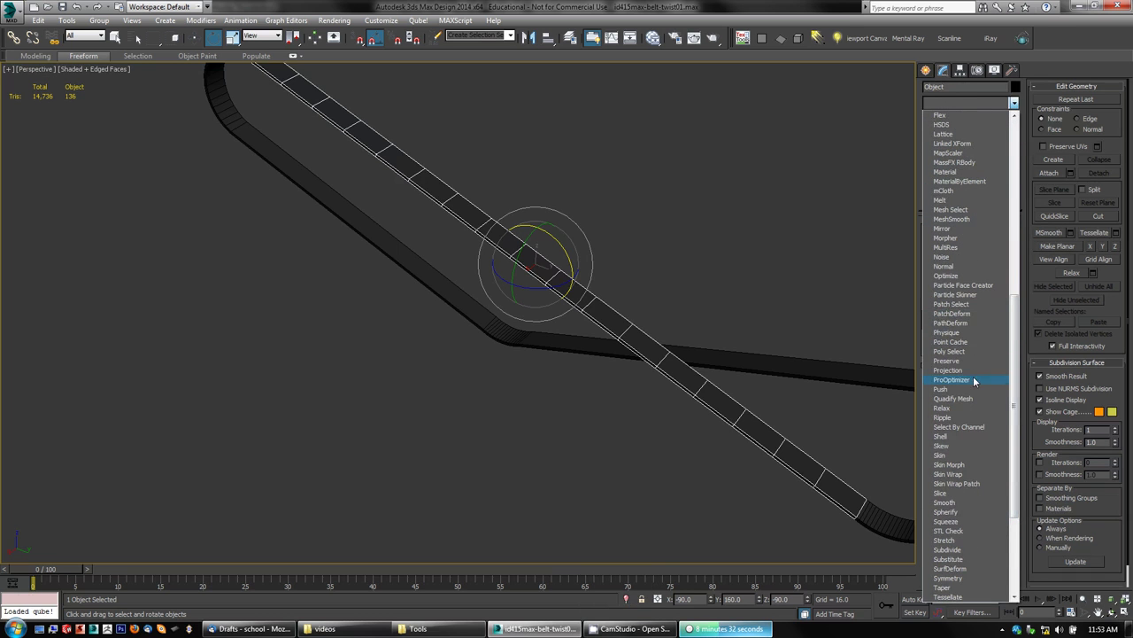
key("t")
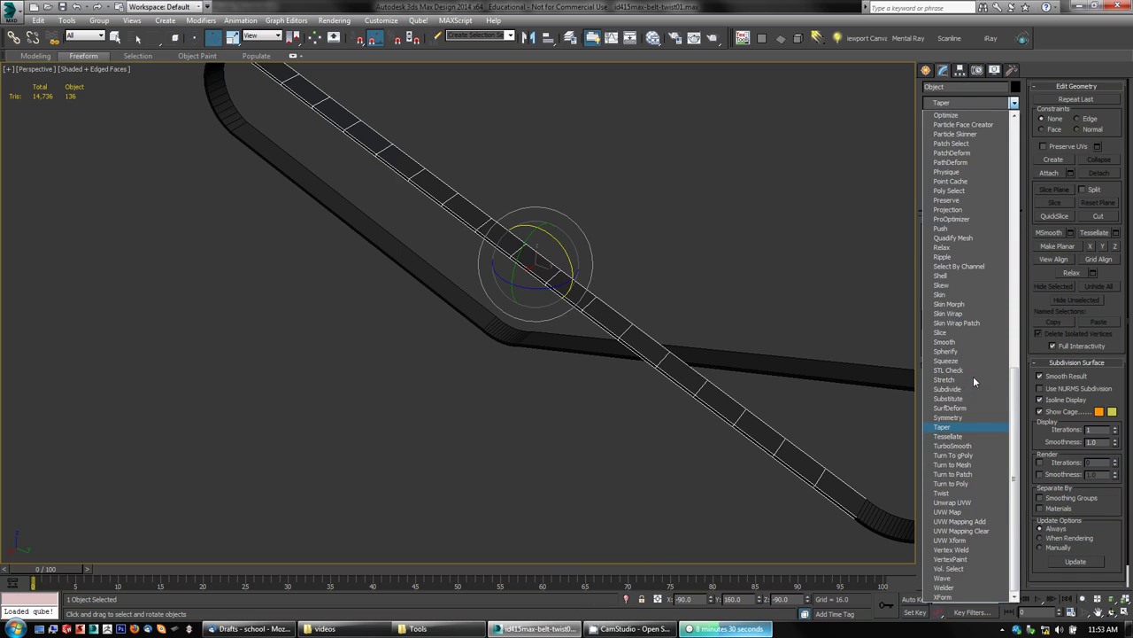
left_click(948, 493)
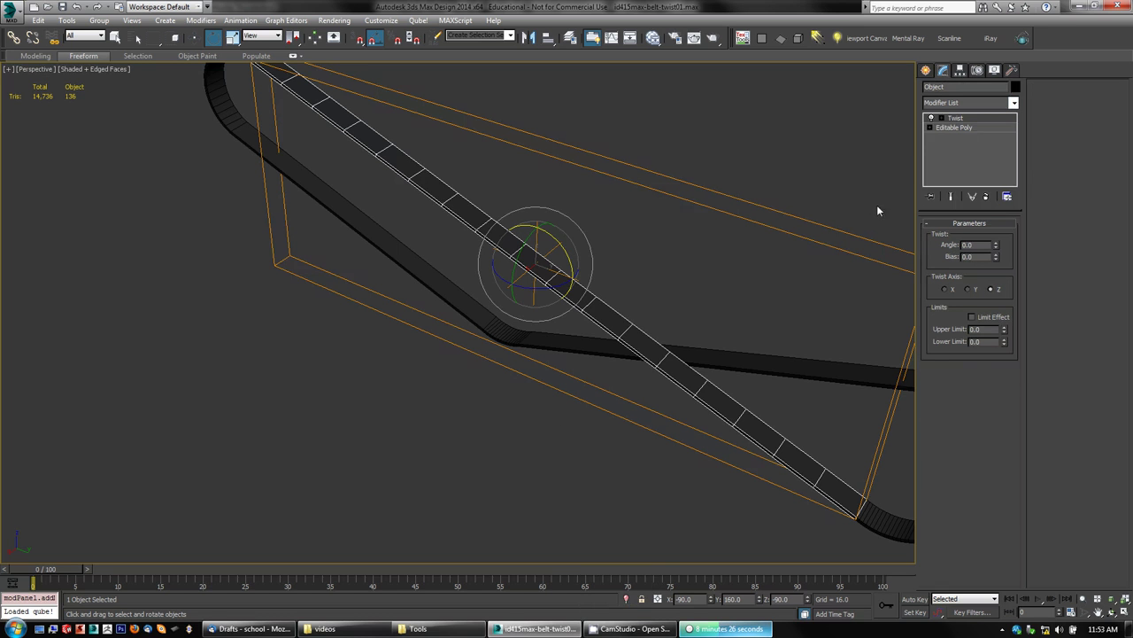
- Try the Twist angle about the Z, Y and X axes in turn, ending with the twist axis set to X
middle_click_drag(543, 370, 572, 344, "alt")
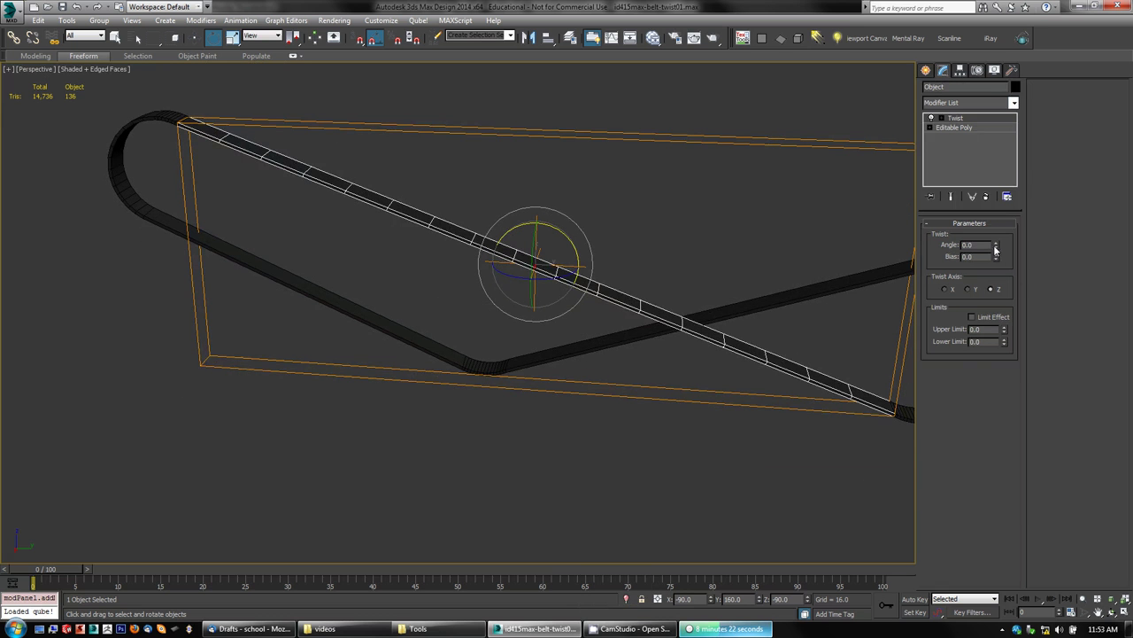
mouse_move(996, 250)
left_mouse_down()
mouse_move(997, 296)
mouse_move(1005, 246)
left_mouse_up()
left_click(990, 289)
scroll(587, 324, "up", 4)
scroll(587, 322, "down", 1)
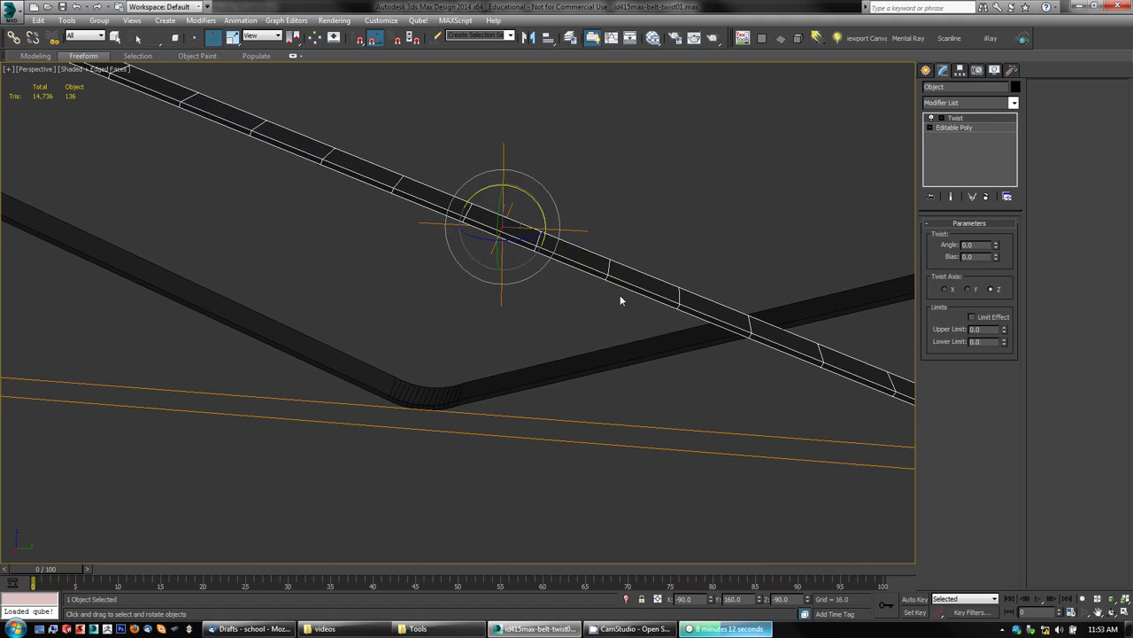
left_click(972, 292)
left_click_drag(996, 248, 1039, 233)
right_click(1030, 273)
left_click(945, 290)
right_click(1039, 233)
- Rotate the Twist modifier's gizmo in the Right view so it lines up with the slope of the detached strip
left_click(941, 118)
left_click(961, 130)
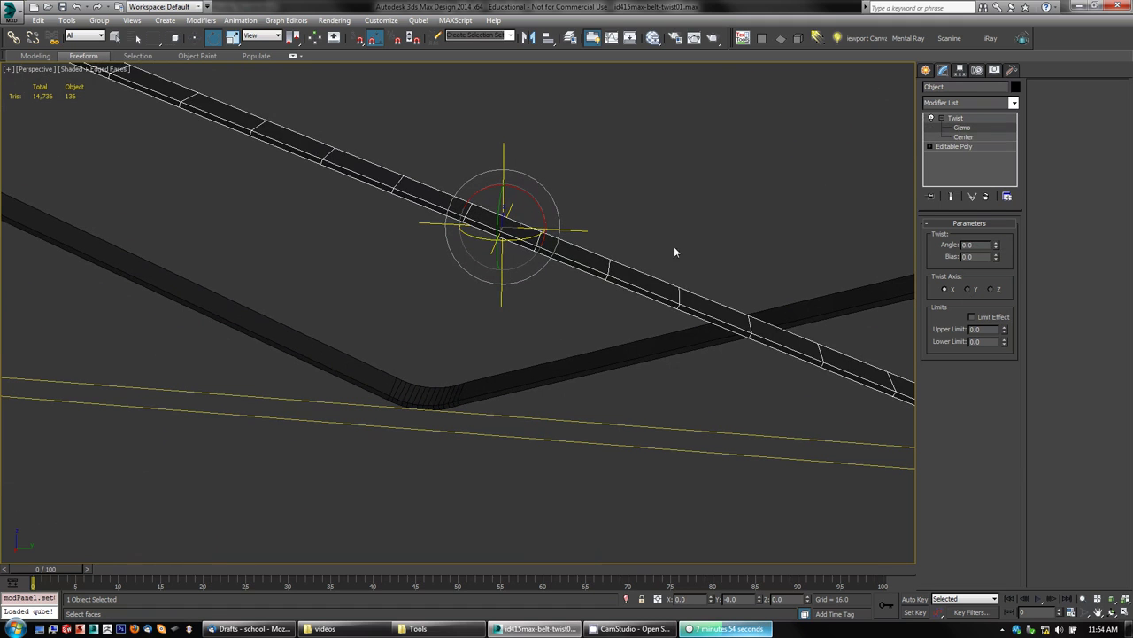
key("alt+w")
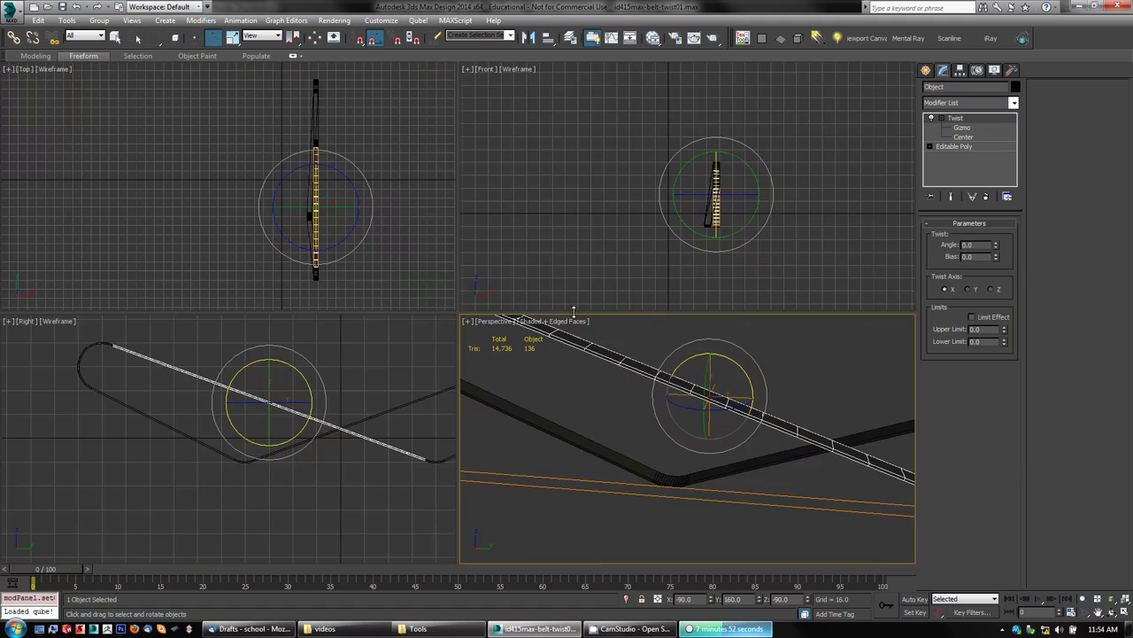
left_click(301, 414)
key("alt+w")
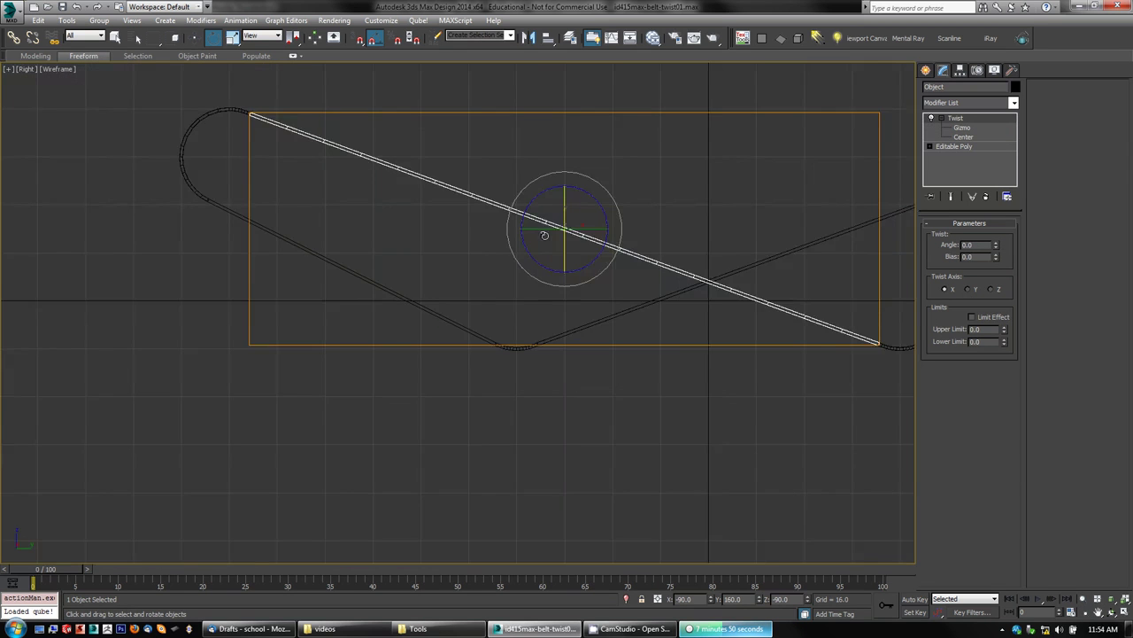
scroll(538, 292, "up", 5)
left_click_drag(561, 263, 573, 269)
right_click(568, 266)
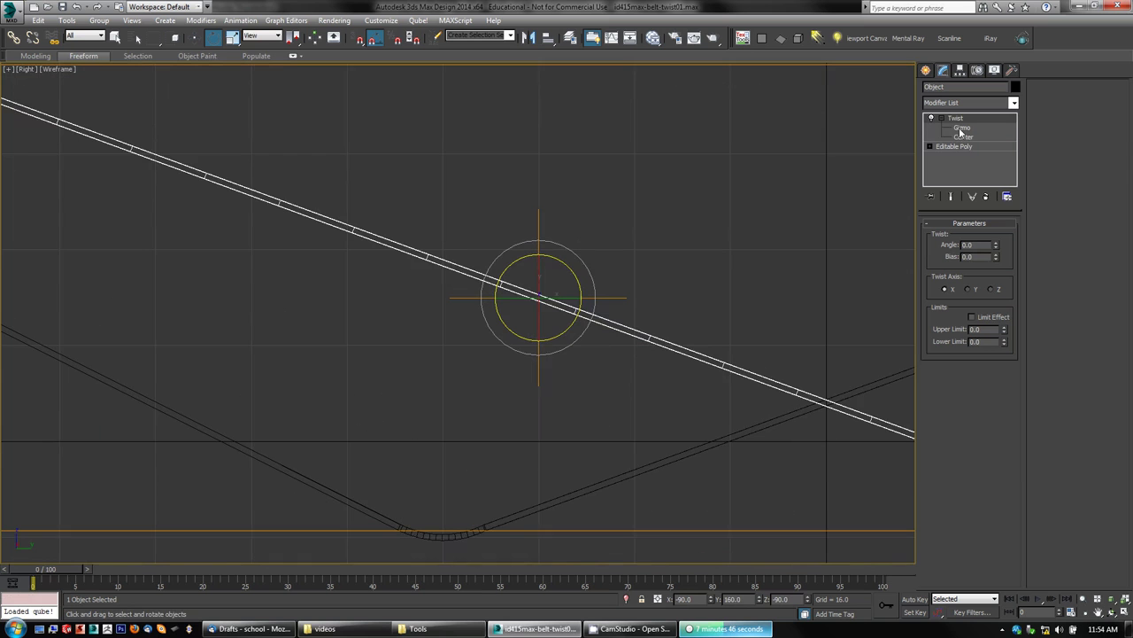
left_click(961, 129)
left_click_drag(557, 260, 577, 277)
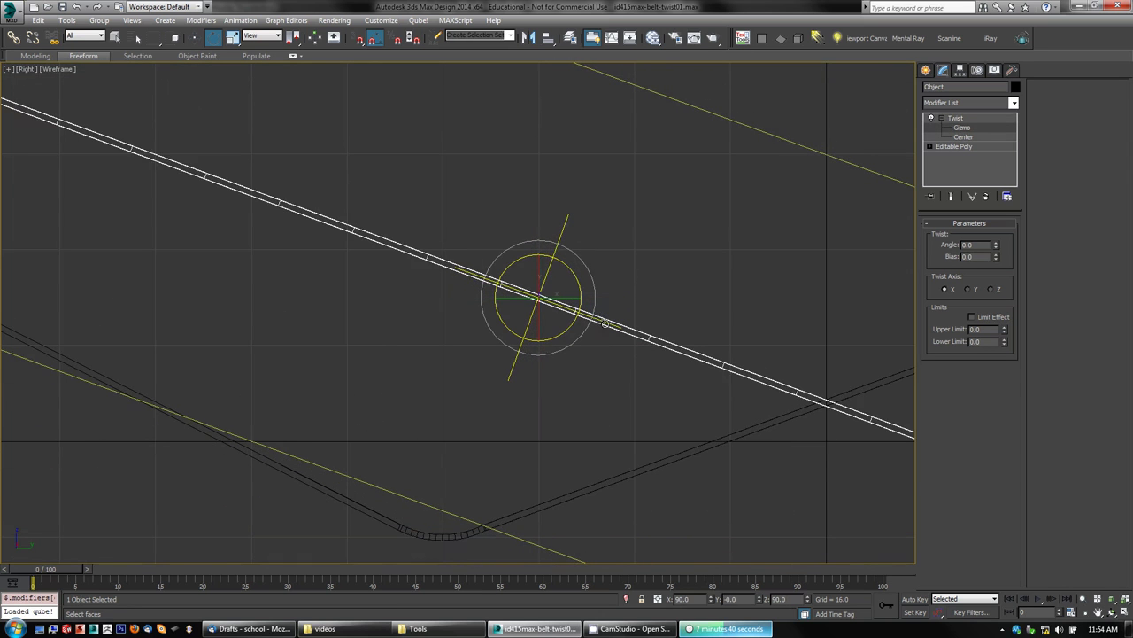
scroll(406, 336, "down", 5)
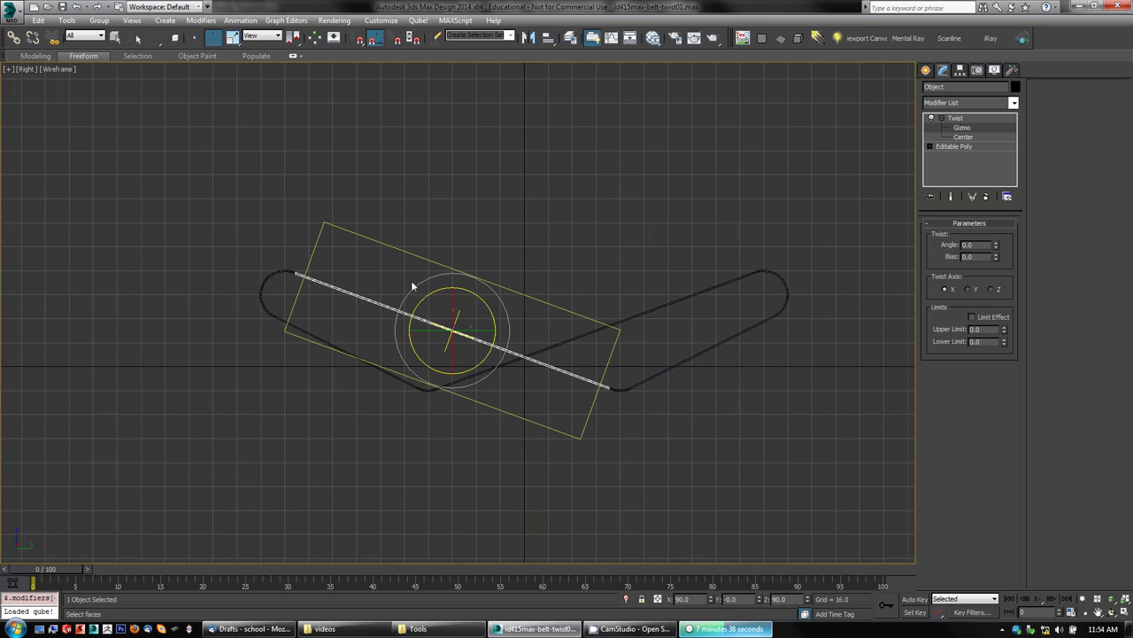
left_click(957, 118)
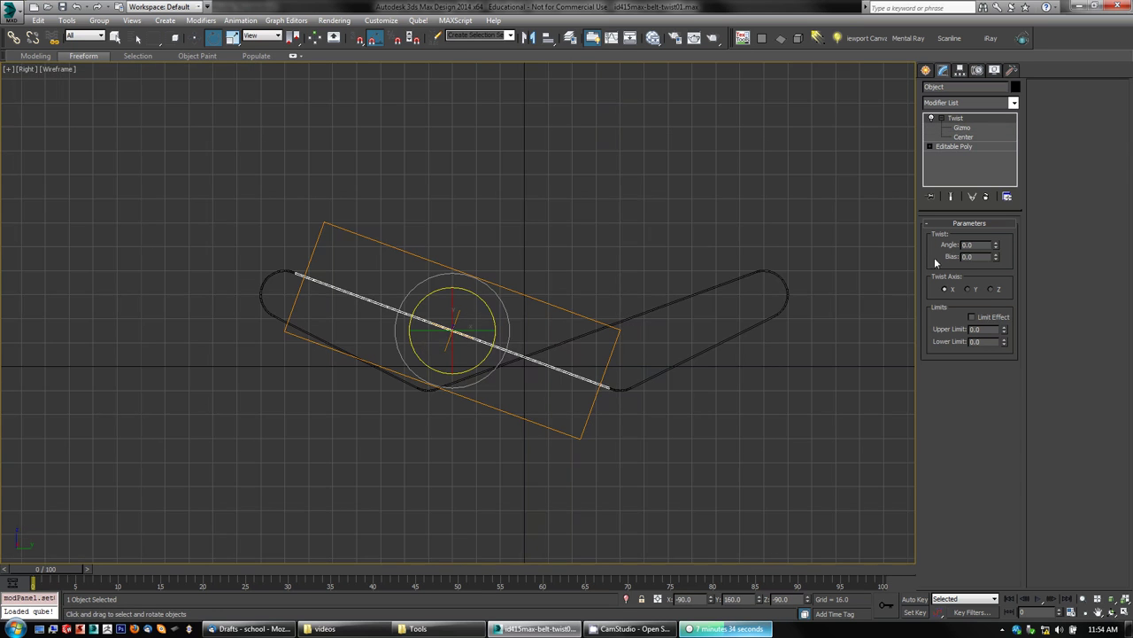
- Set the Twist angle to 180 in the perspective view and check the twisted strip against the belt loop from several sides
mouse_move(662, 355)
middle_mouse_down()
mouse_move(661, 365)
mouse_move(668, 353)
middle_mouse_up()
key("alt+w")
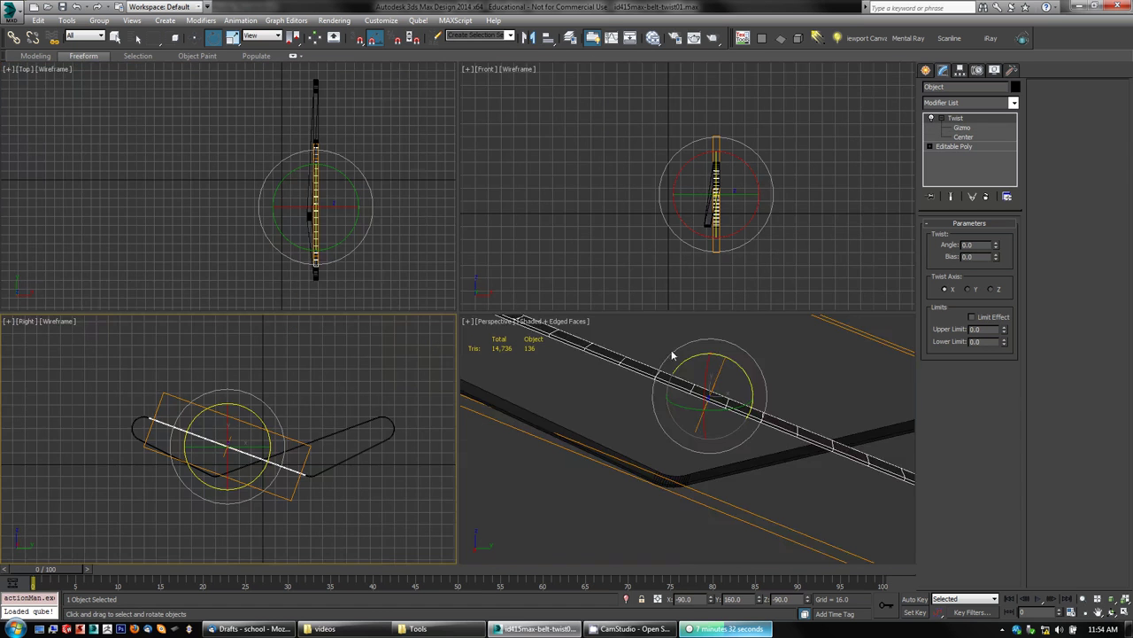
middle_click_drag(708, 436, 708, 480)
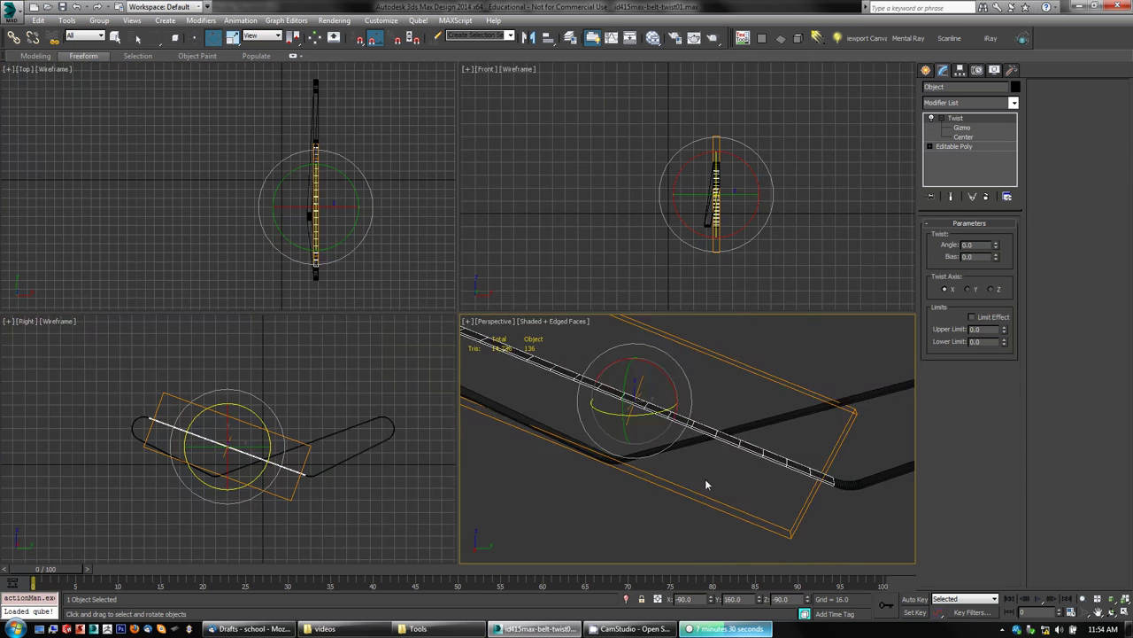
key("alt+w")
middle_click_drag(591, 383, 549, 333, "alt")
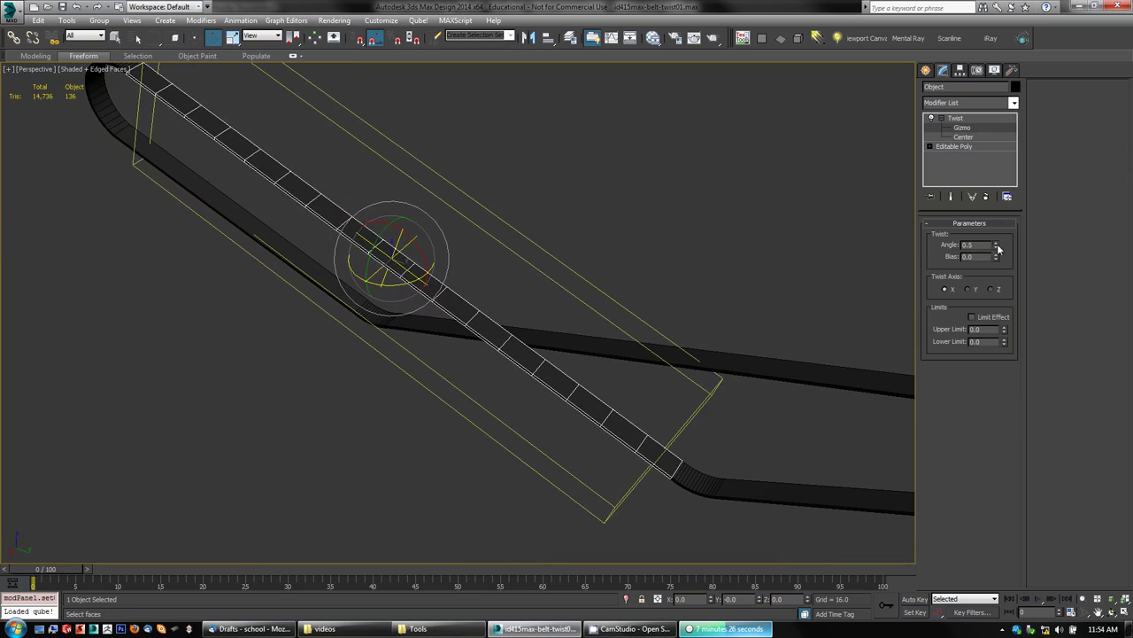
left_click_drag(993, 251, 957, 33)
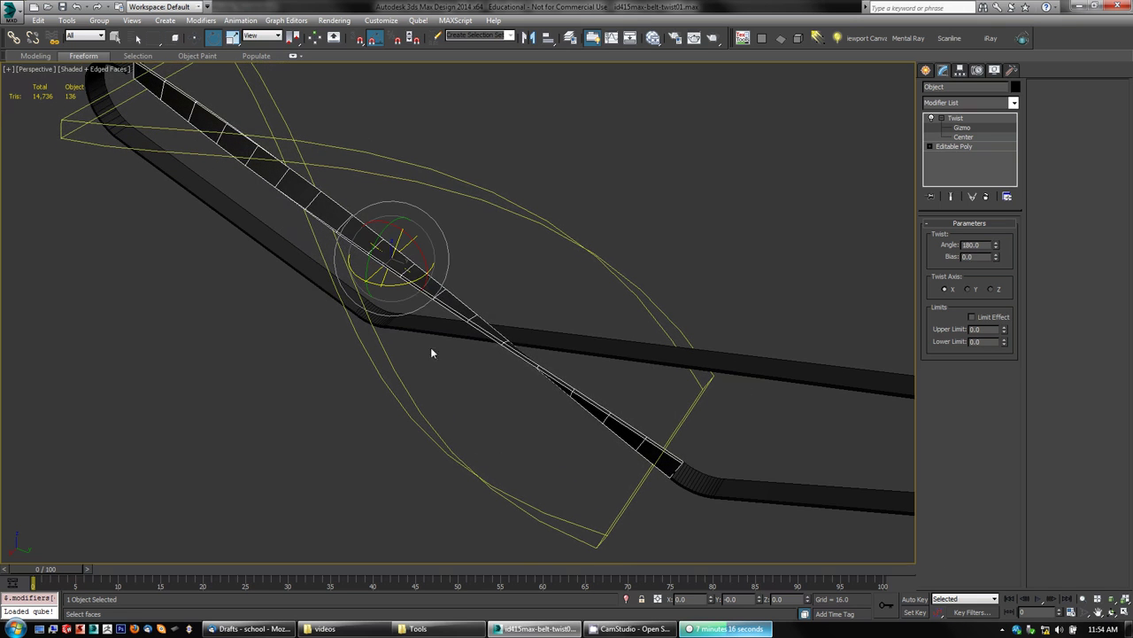
middle_click_drag(431, 353, 522, 331, "alt")
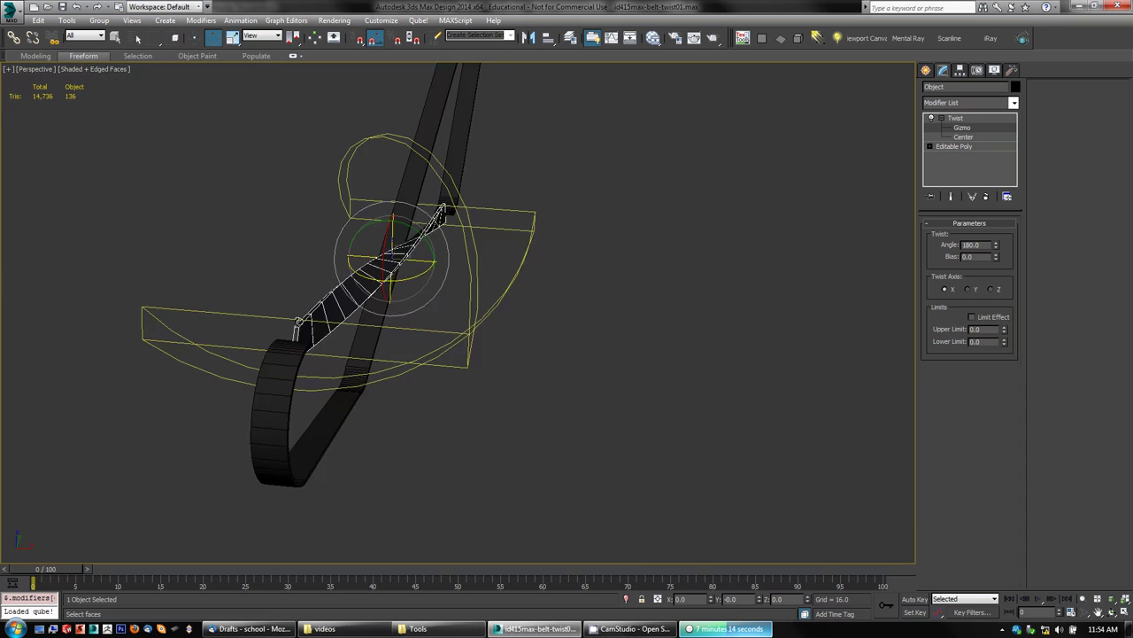
middle_click_drag(301, 336, 409, 355, "alt")
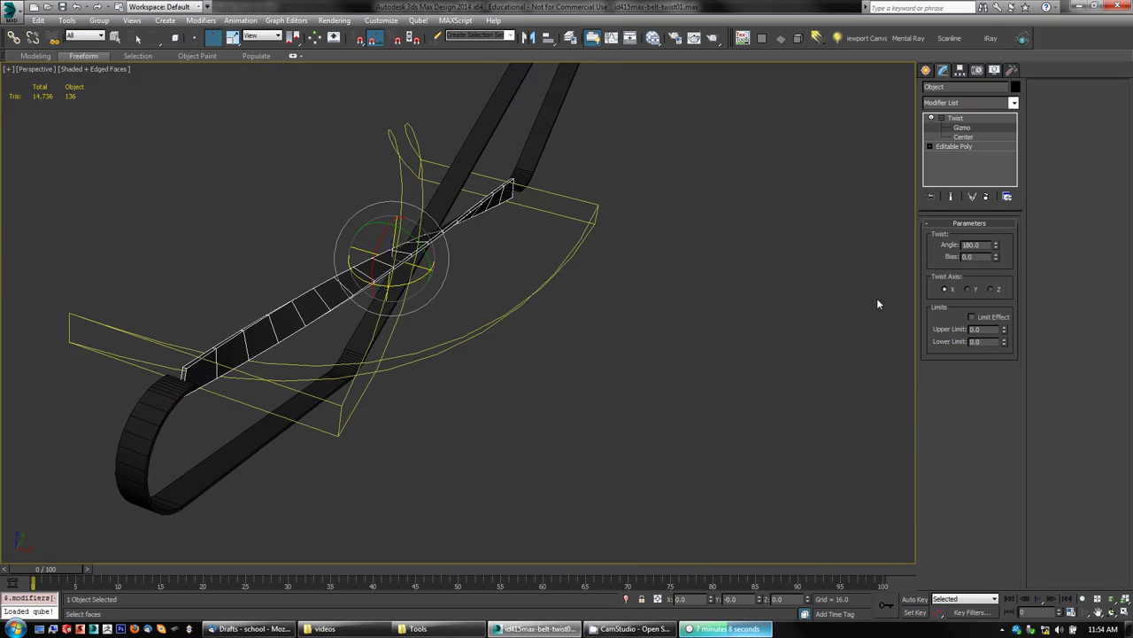
middle_click_drag(597, 314, 522, 303, "alt")
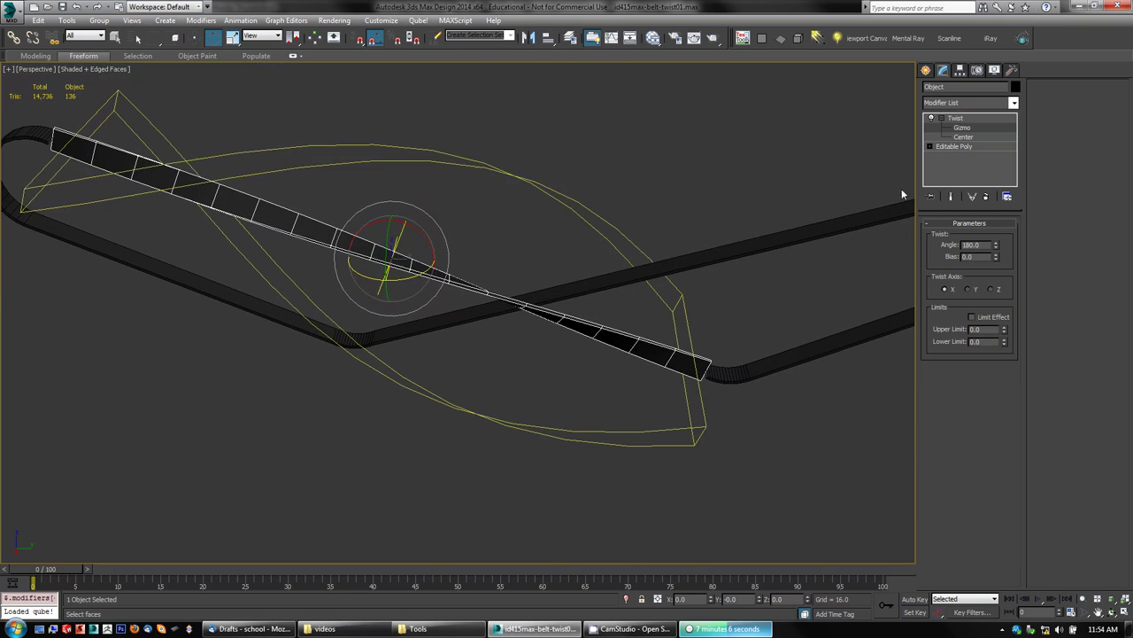
- Return to the Twist modifier's main level and open the reference coordinate system choices for the strip's rotation
left_click(959, 118)
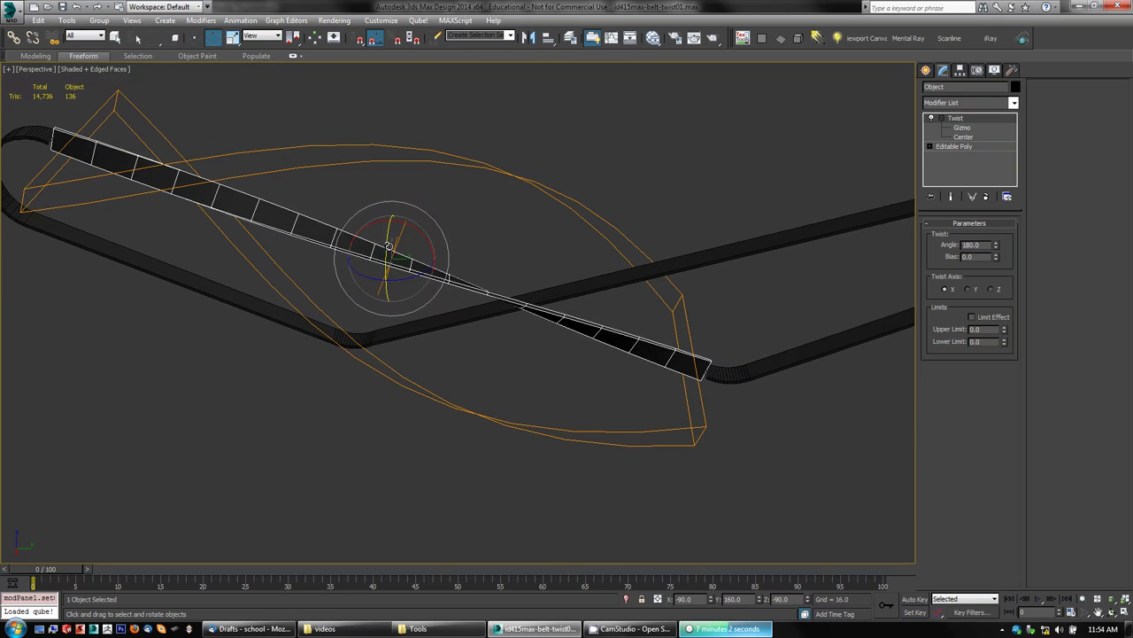
left_click_drag(390, 249, 412, 199)
left_click(261, 35)
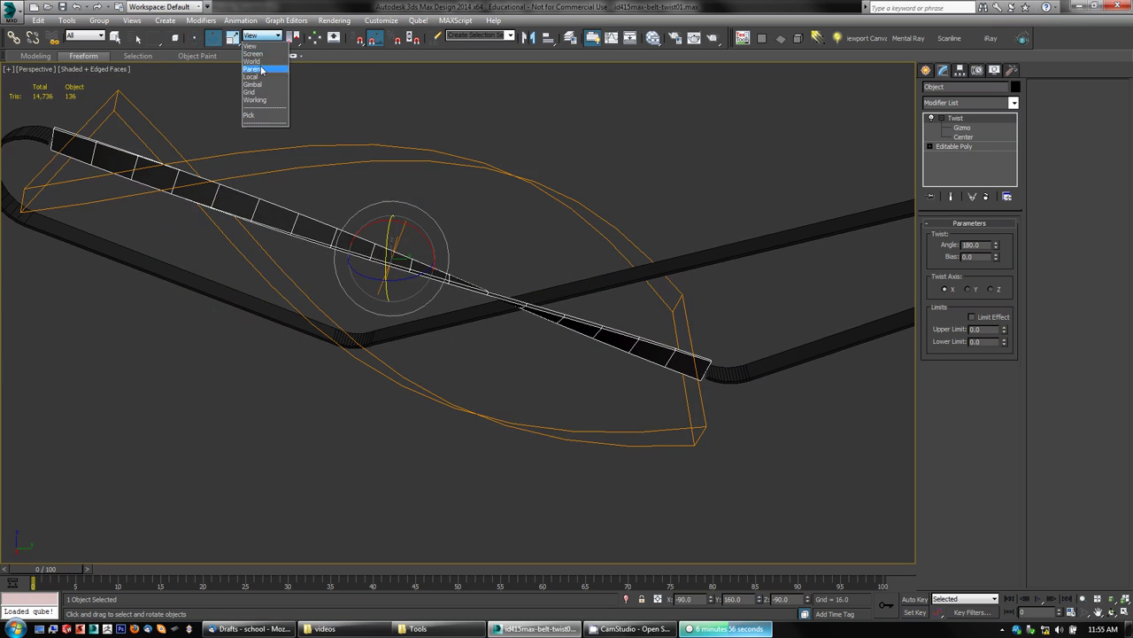